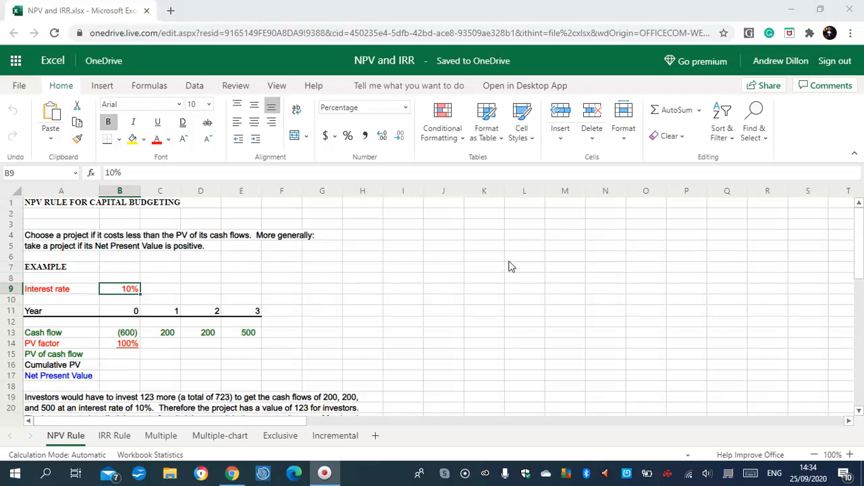
# - Enter the year 1 PV factor formula =B14/(1+$B$9) in C14 and fill it across to E14
pyautogui.click(127, 332)
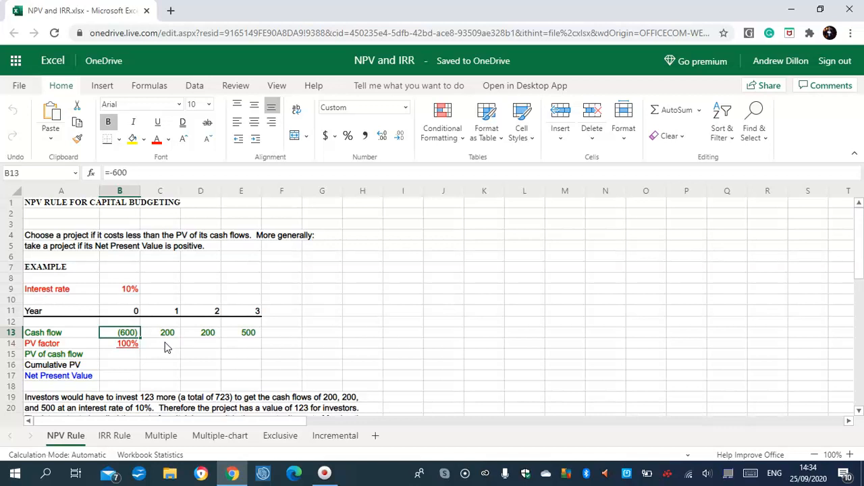
pyautogui.click(165, 347)
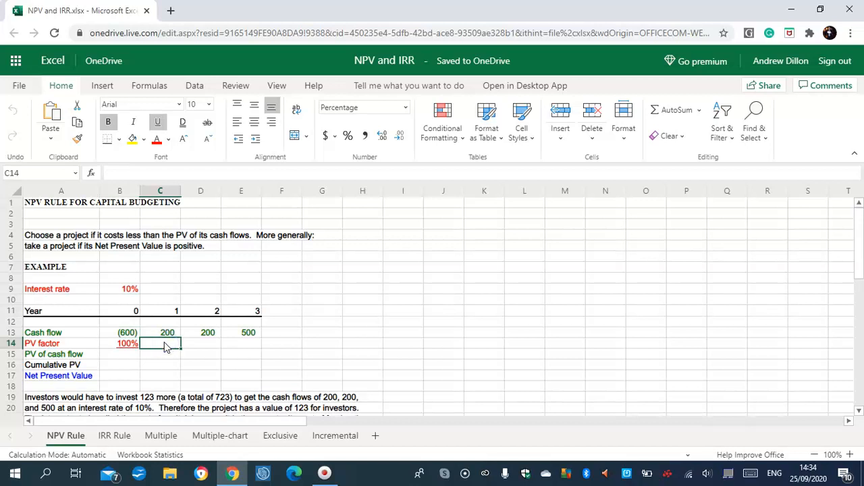
pyautogui.press('capslock')
pyautogui.write('=')
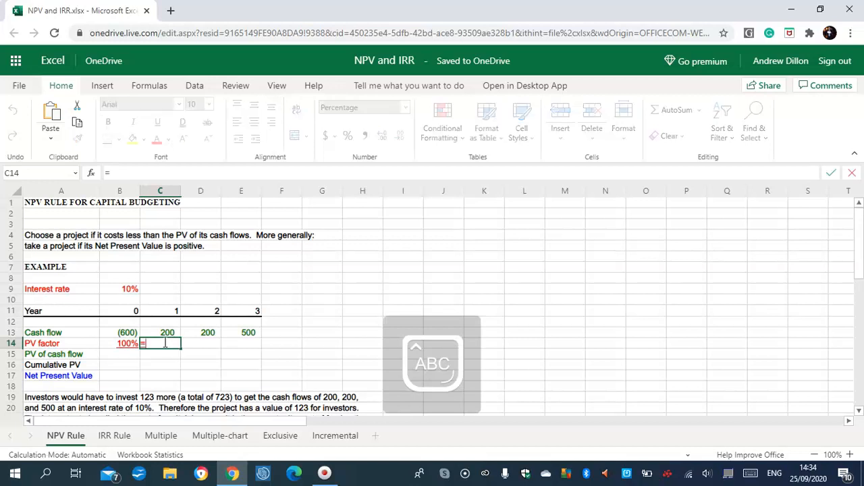
pyautogui.write('B1')
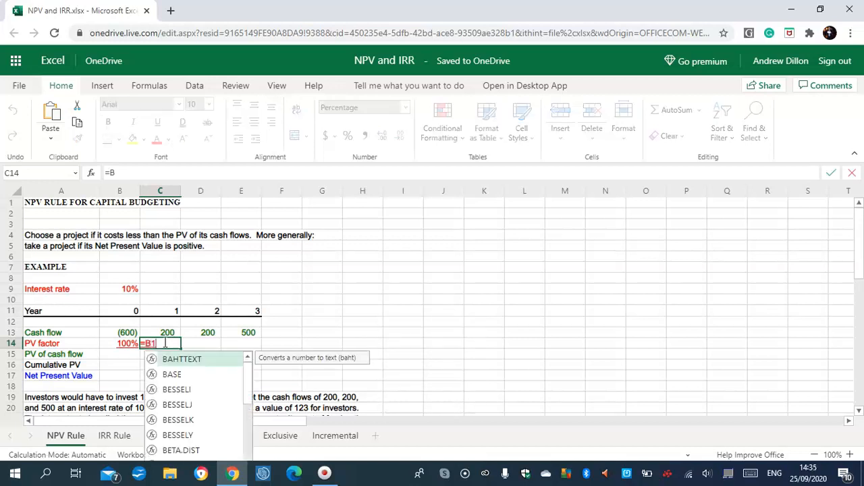
pyautogui.write('4/')
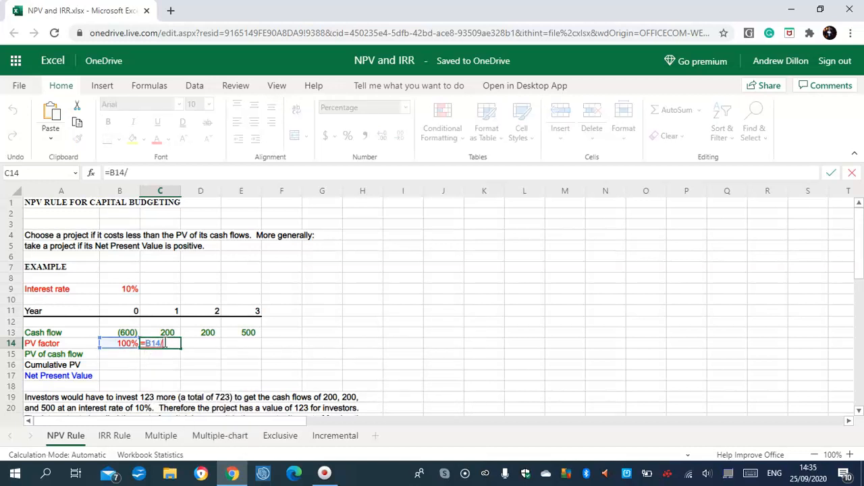
pyautogui.write('(1+$')
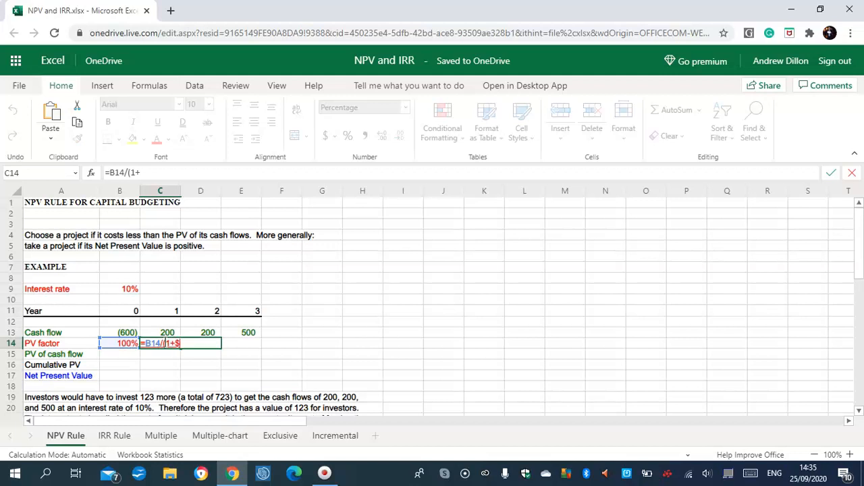
pyautogui.write('B$9)')
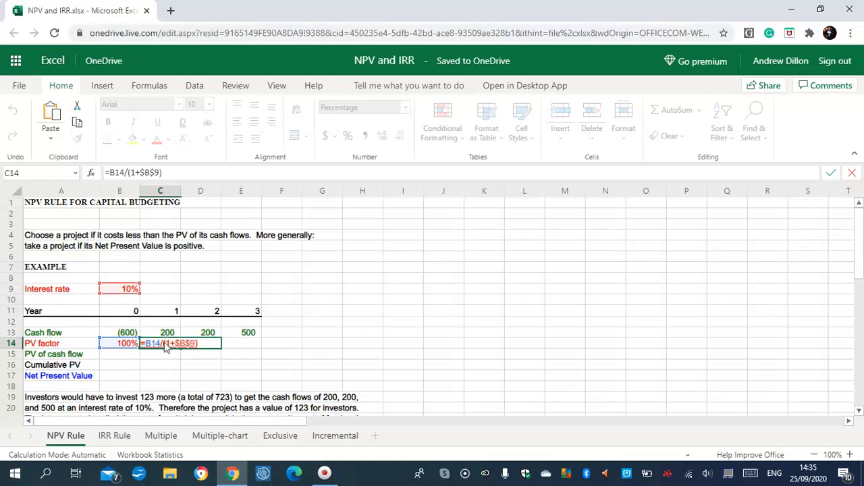
pyautogui.press('Return')
pyautogui.click(169, 344)
pyautogui.moveTo(180, 349); pyautogui.dragTo(231, 346)
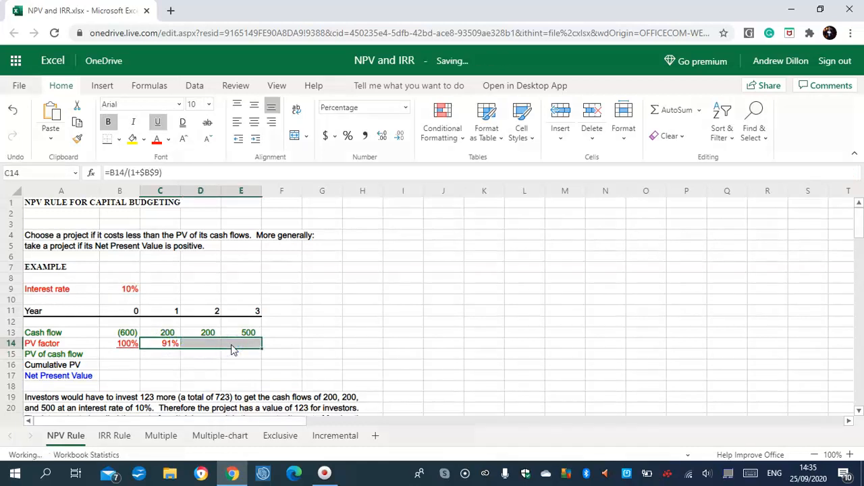
# - Calculate the PV of cash flow in B15 with =B13*B14 and fill the formula across to E15
pyautogui.scroll(-2, 856, 236)
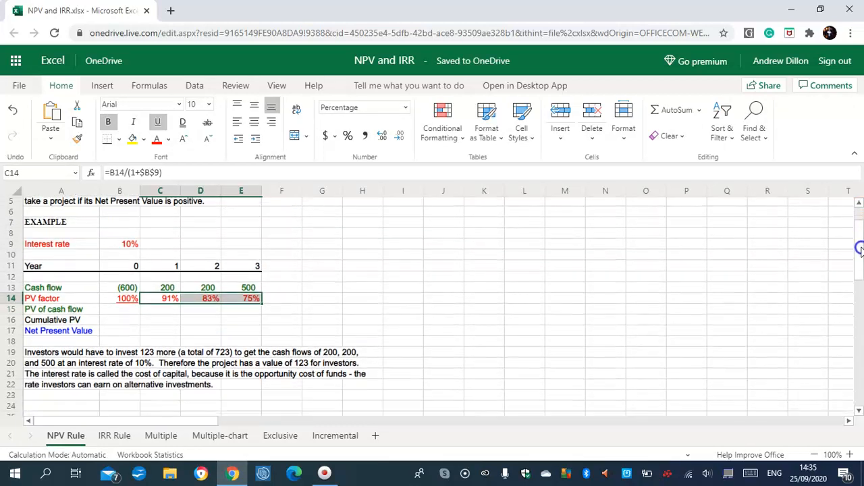
pyautogui.click(122, 301)
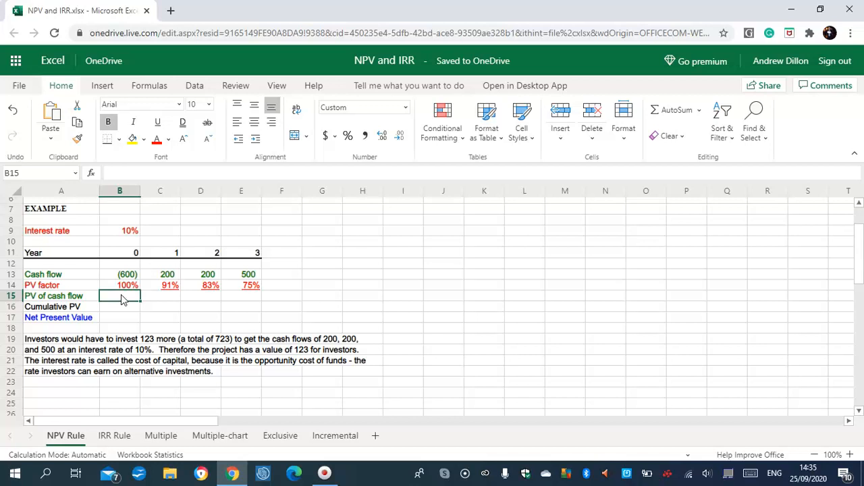
pyautogui.write('=B13')
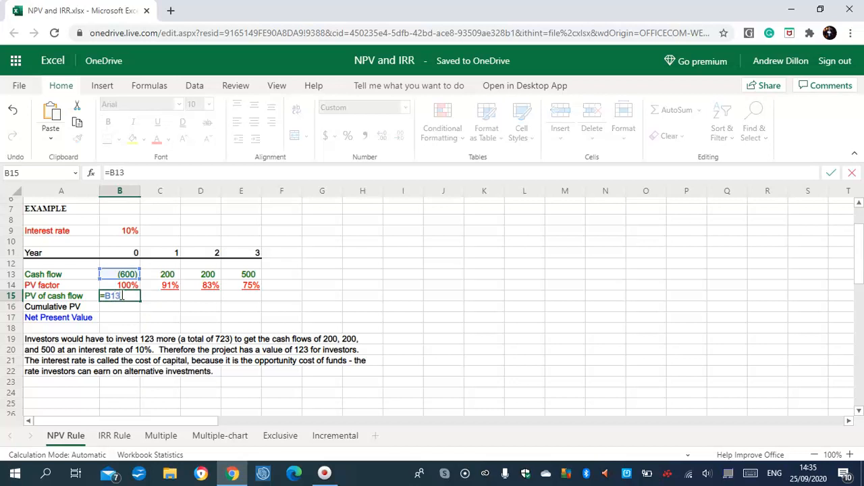
pyautogui.write('*B')
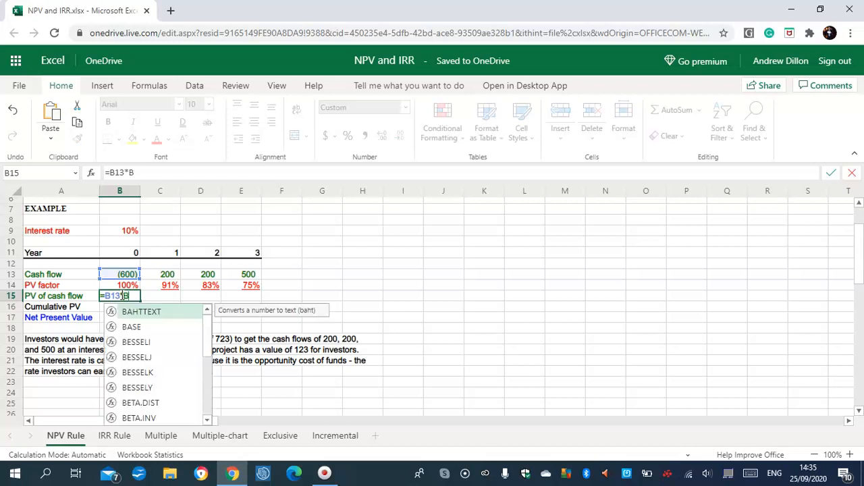
pyautogui.write('14')
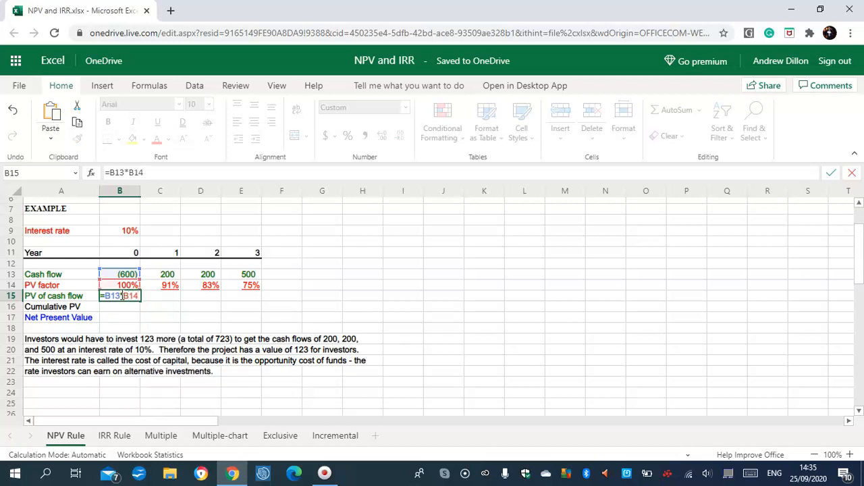
pyautogui.press('Return')
pyautogui.click(127, 297)
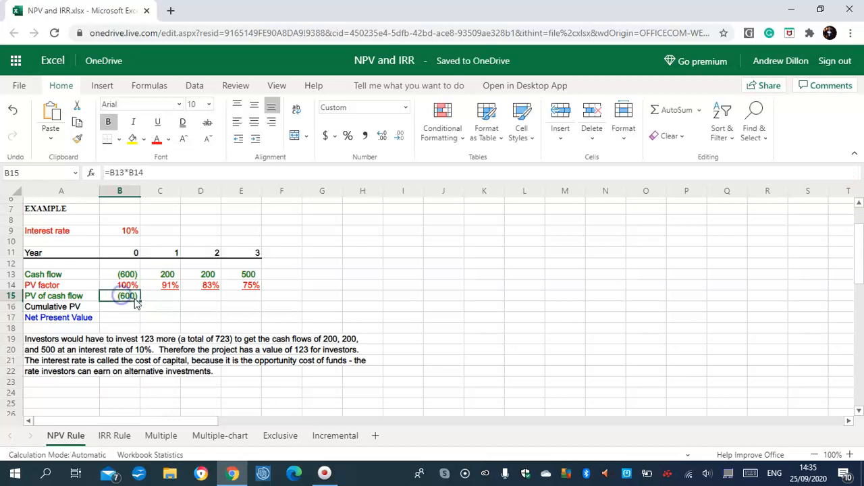
pyautogui.moveTo(137, 302); pyautogui.dragTo(233, 295)
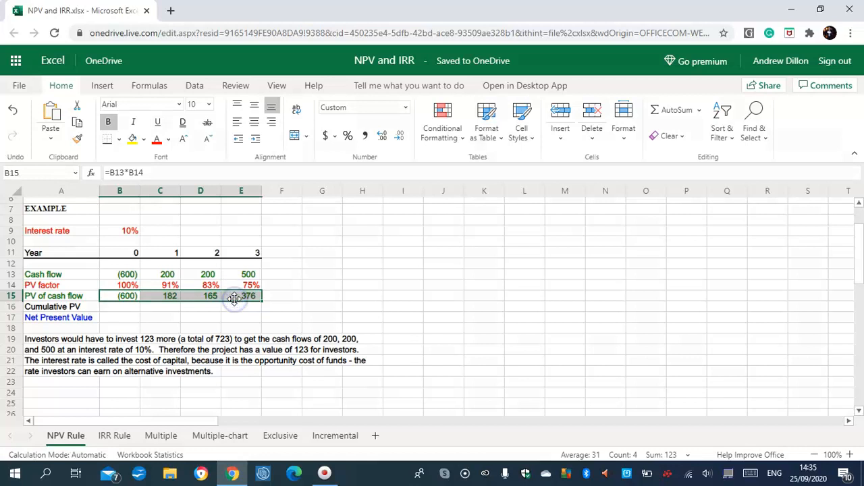
pyautogui.click(164, 295)
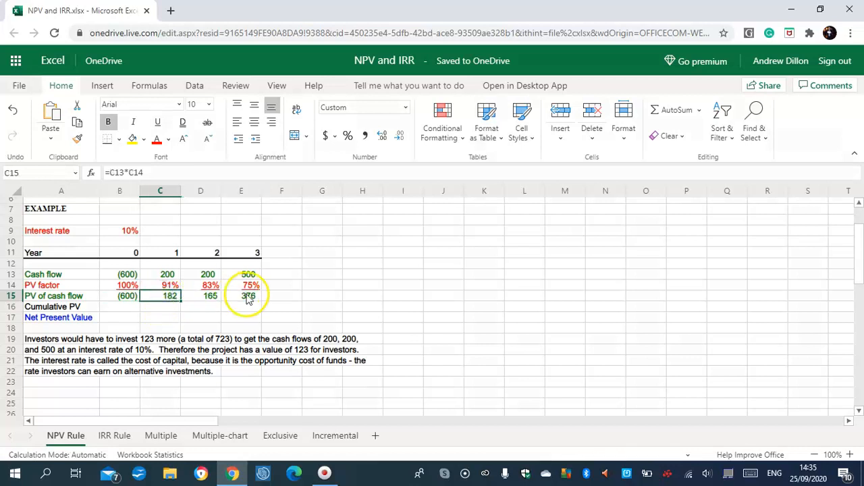
pyautogui.click(135, 299)
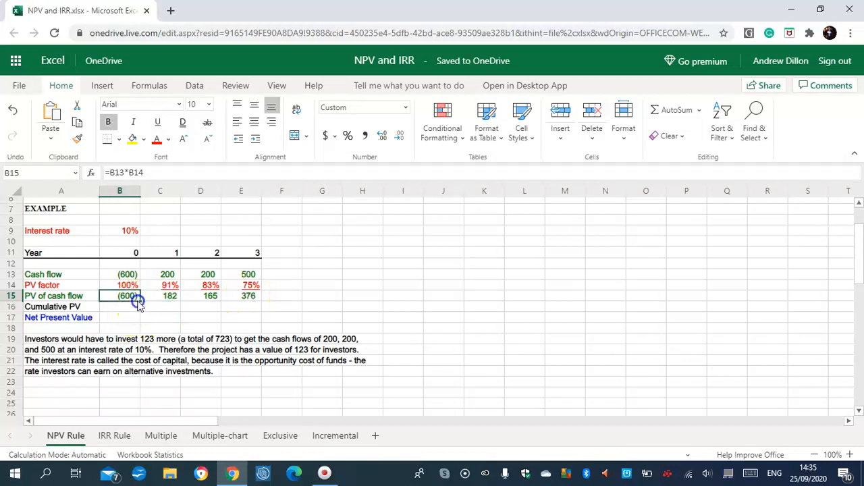
# - Set the year 0 cumulative PV in B16 to =B15
pyautogui.click(135, 307)
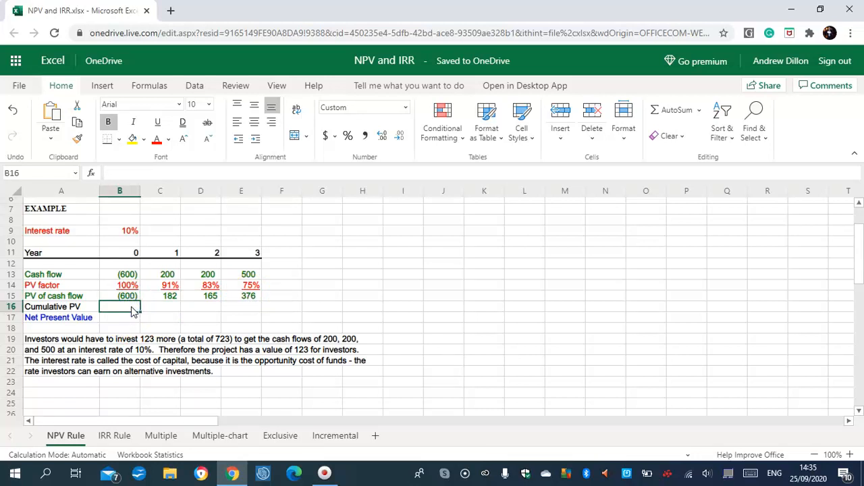
pyautogui.write('=B15')
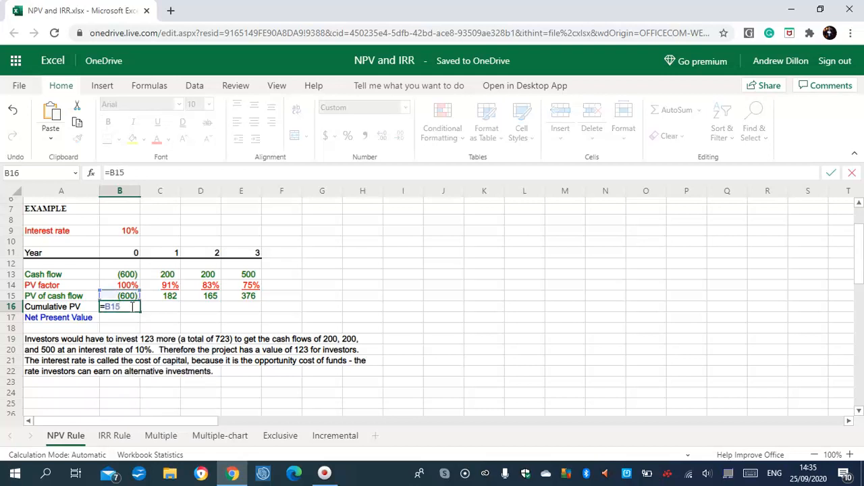
pyautogui.press('Return')
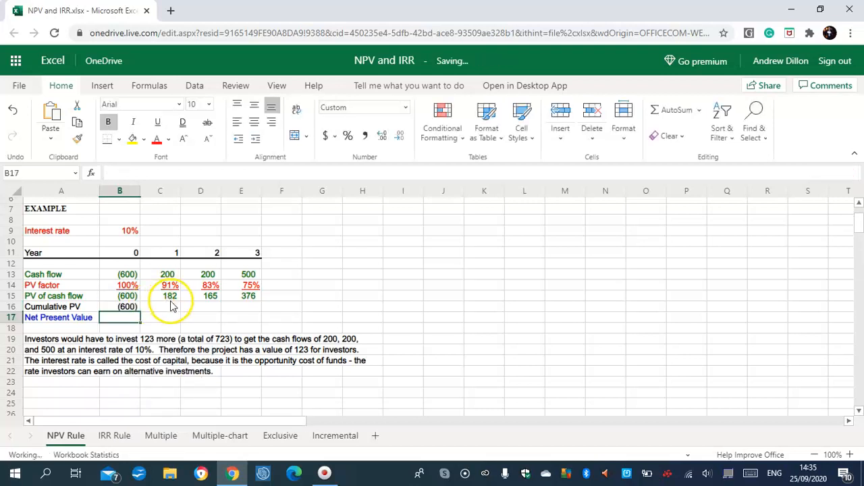
# - Enter =B16+C15 as the year 1 cumulative PV in C16 and fill it across to E16
pyautogui.click(166, 308)
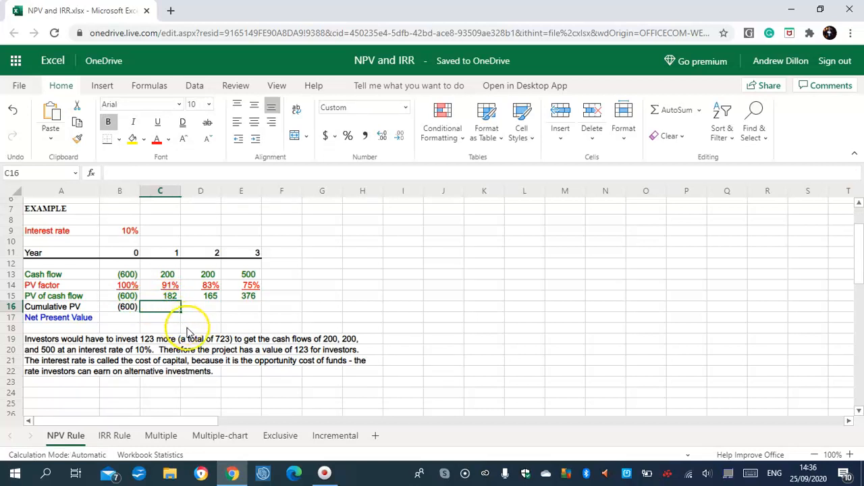
pyautogui.write('=B')
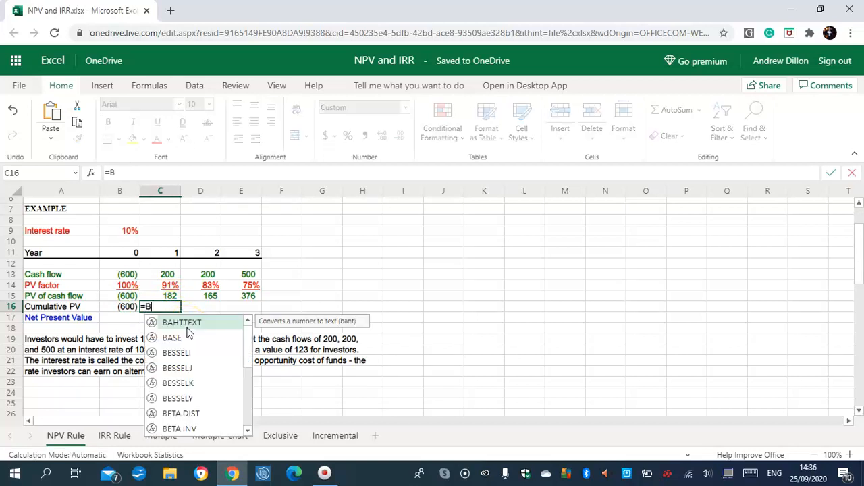
pyautogui.write('16')
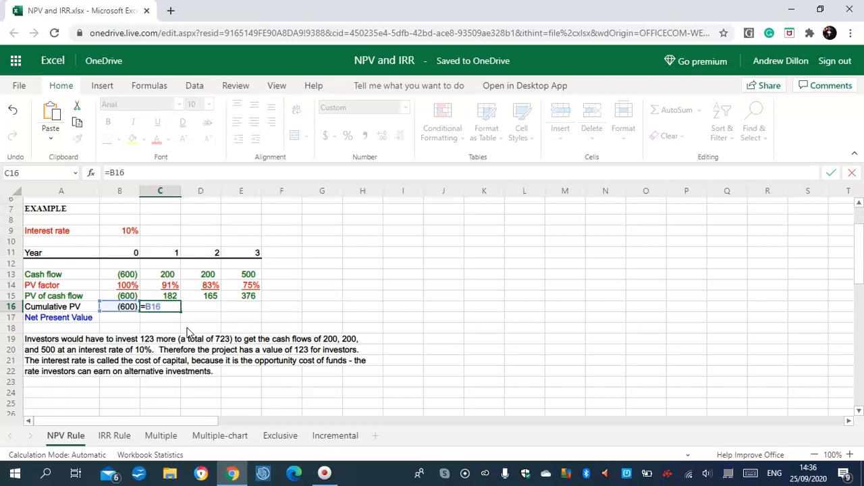
pyautogui.write('+C15')
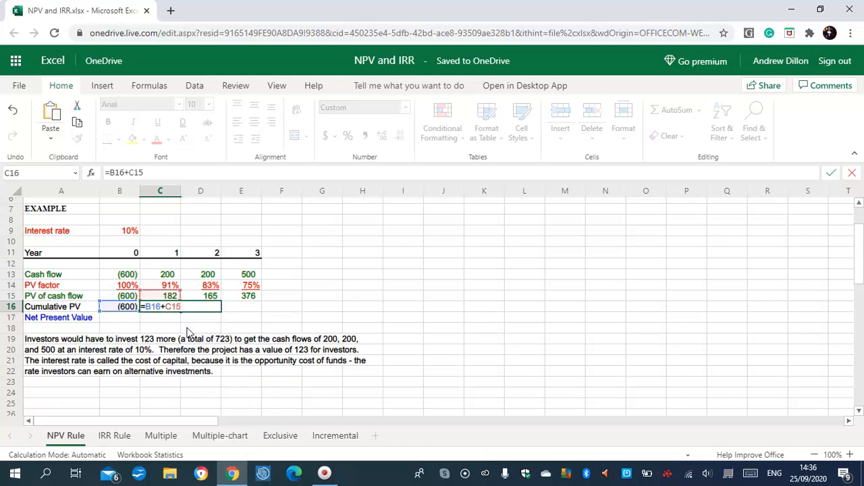
pyautogui.press('Return')
pyautogui.click(168, 306)
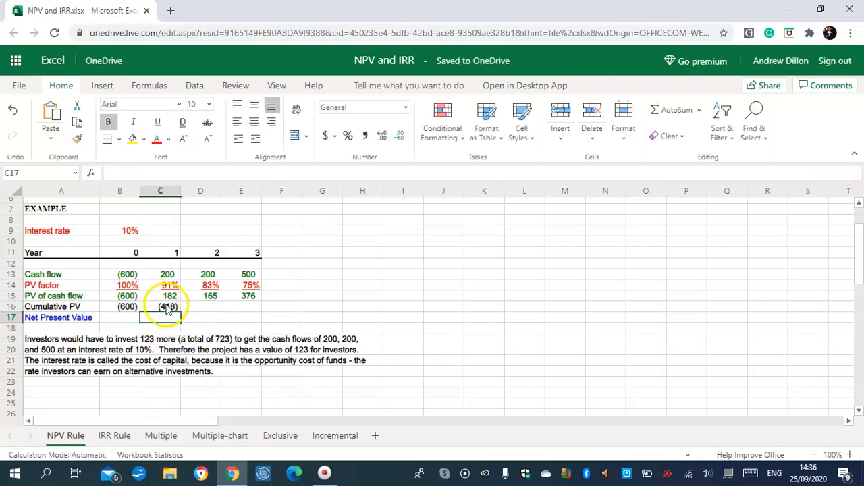
pyautogui.moveTo(181, 311); pyautogui.dragTo(235, 304)
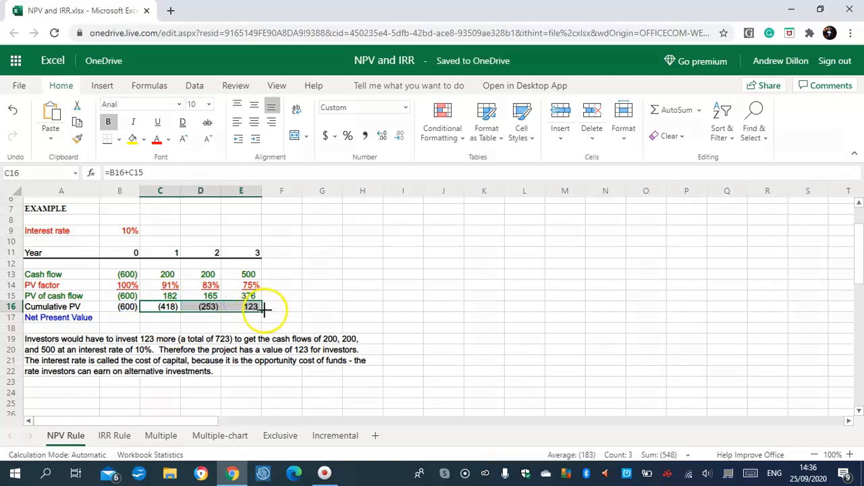
pyautogui.click(265, 309)
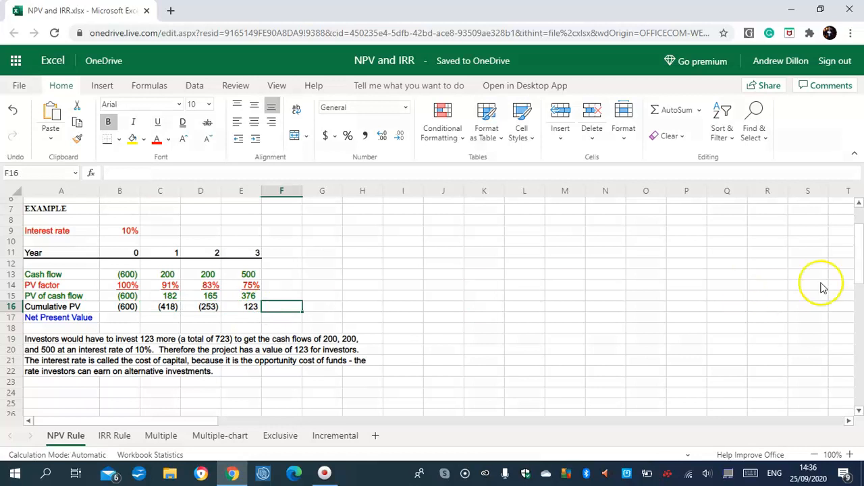
# - Read the note below the NPV example, then examine the conditions for a standard project on the IRR Rule sheet
pyautogui.scroll(-1, 862, 251)
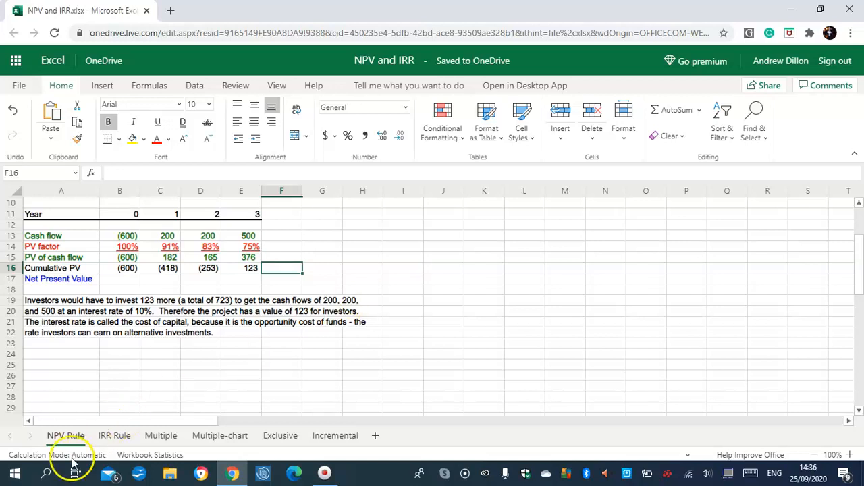
pyautogui.click(106, 438)
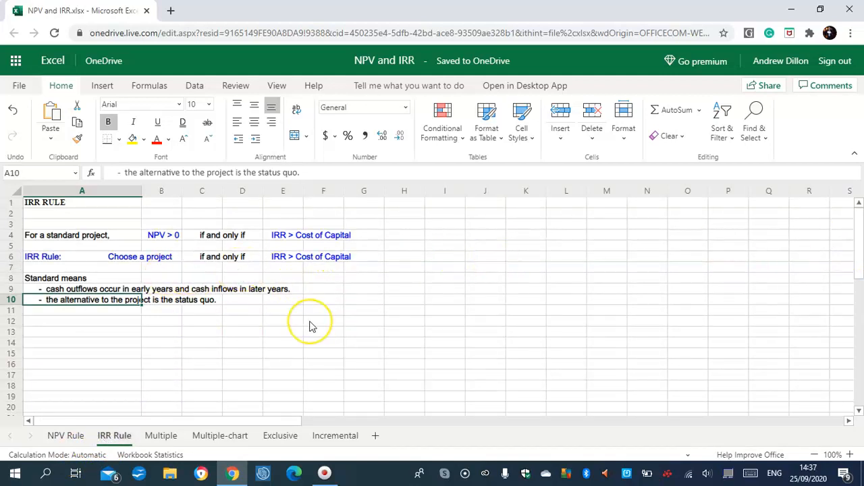
pyautogui.click(164, 236)
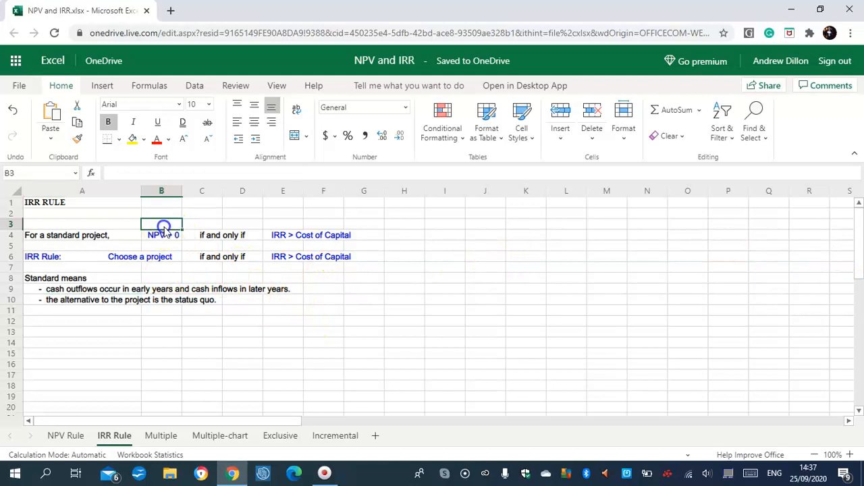
pyautogui.click(302, 237)
pyautogui.click(106, 322)
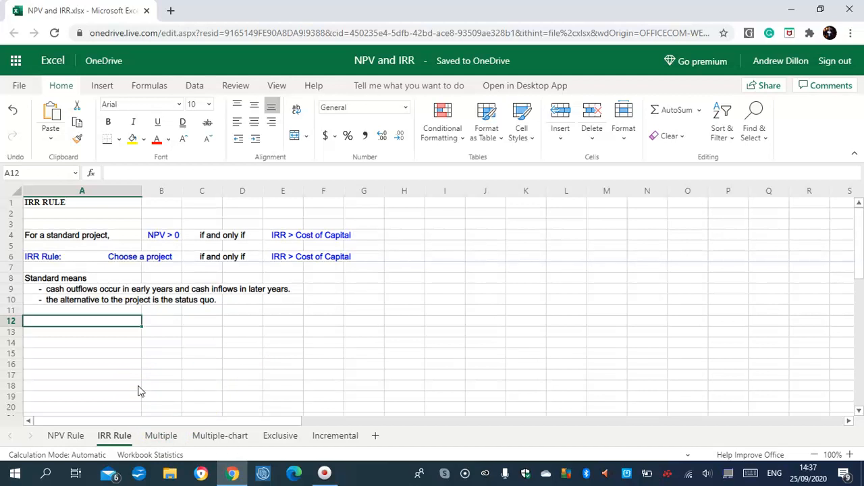
# - On the Multiple sheet, enter the year 1 PV factor in C10 as =B10/(1+$B$4) and fill it across to D10
pyautogui.click(161, 436)
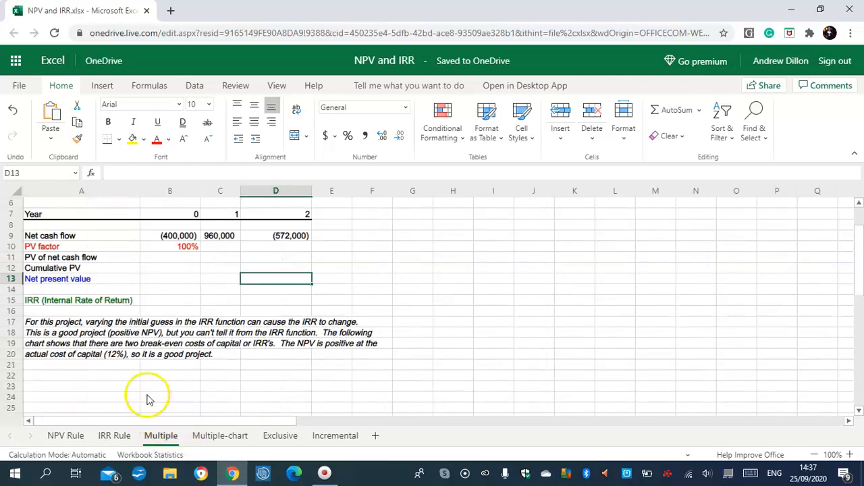
pyautogui.click(219, 247)
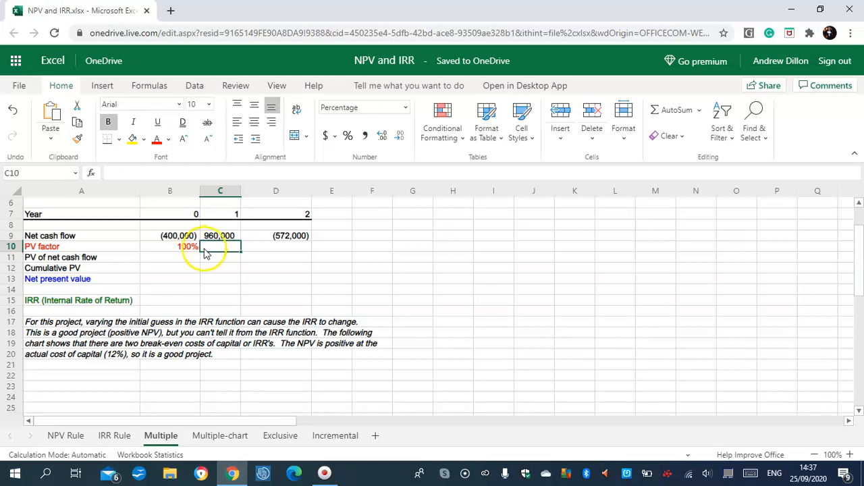
pyautogui.click(186, 246)
pyautogui.click(219, 248)
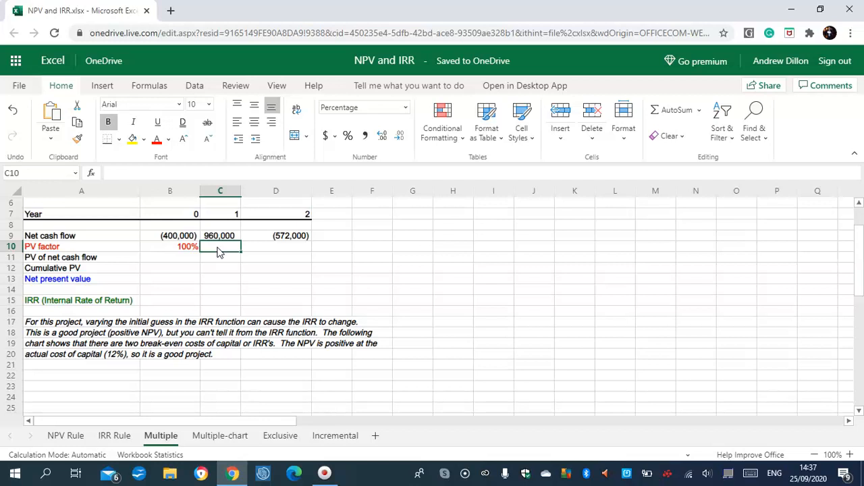
pyautogui.write('=')
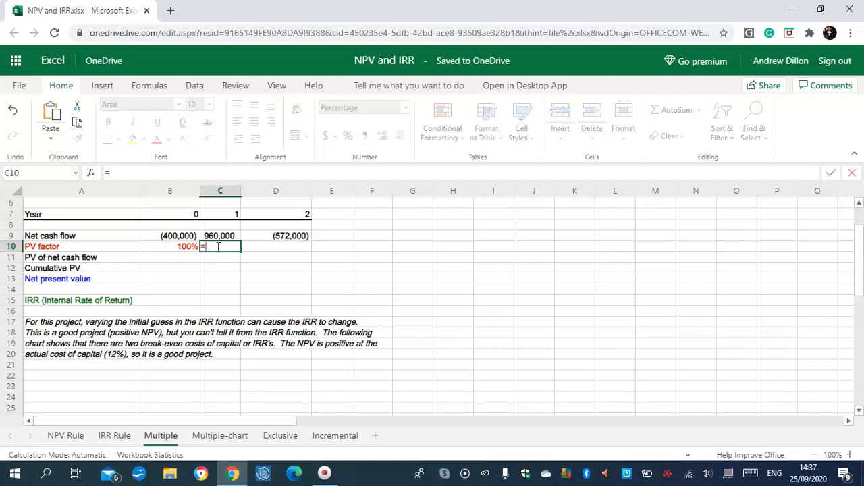
pyautogui.write('B10/')
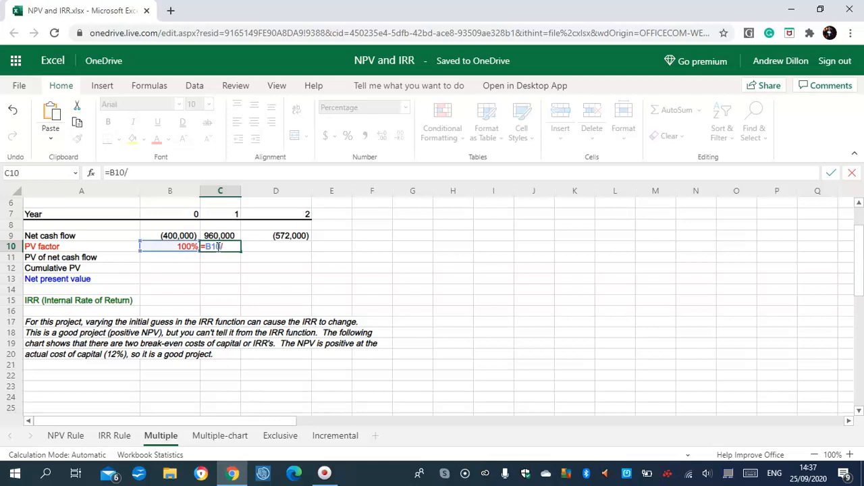
pyautogui.write('(1+$B$')
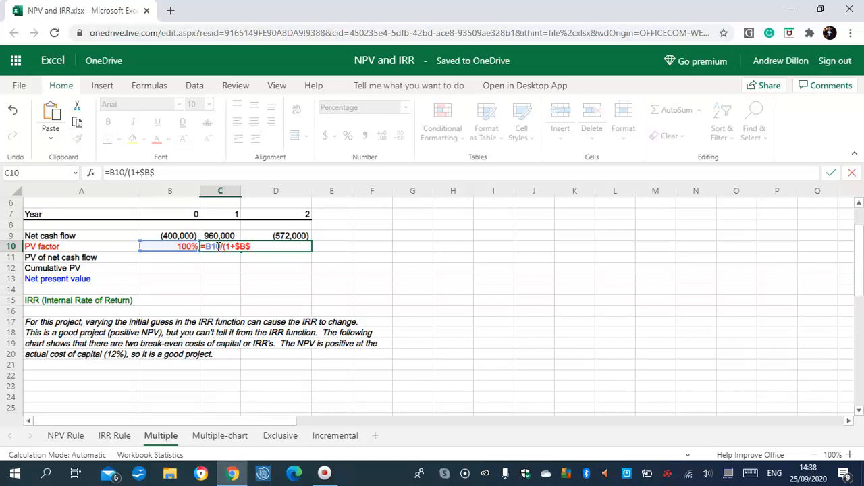
pyautogui.write('4)')
pyautogui.press('Return')
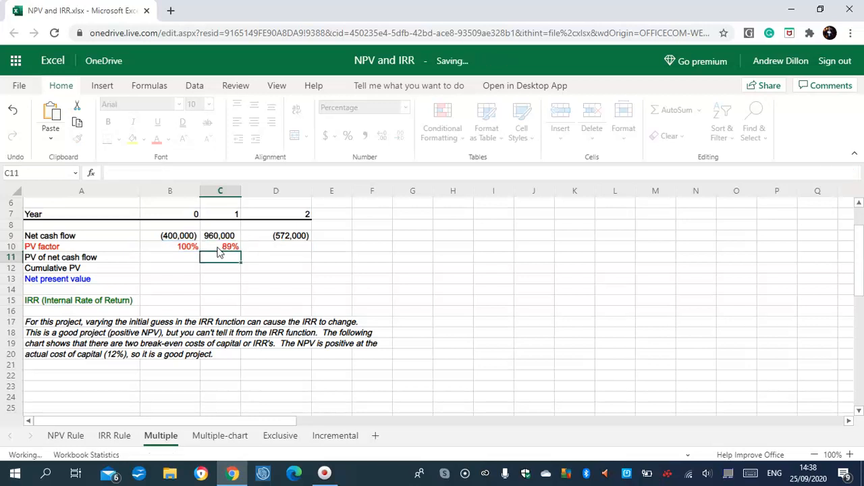
pyautogui.click(223, 249)
pyautogui.moveTo(241, 251); pyautogui.dragTo(270, 252)
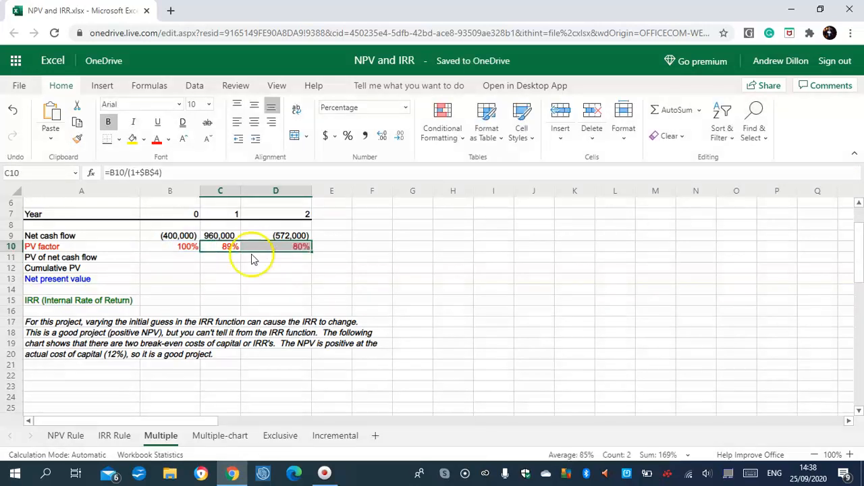
# - Calculate the PV of net cash flow in B11 with =B9*B10 and fill the formula across to D11
pyautogui.click(188, 254)
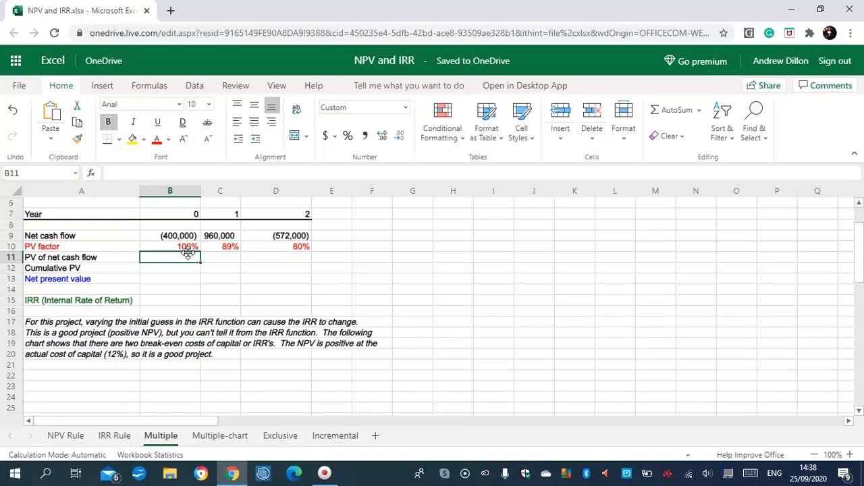
pyautogui.write('=B9*B10')
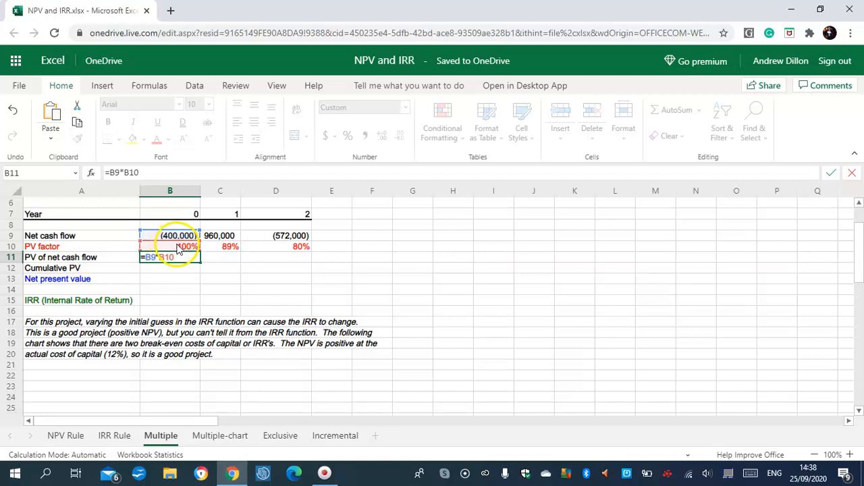
pyautogui.press('Return')
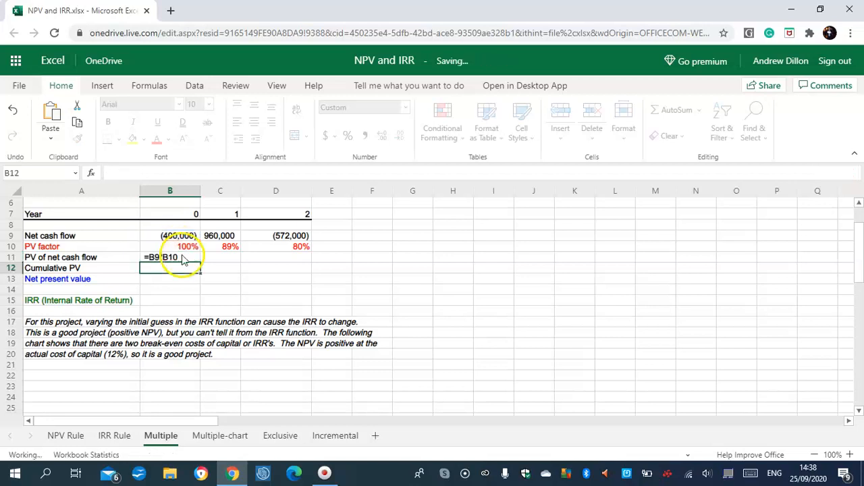
pyautogui.click(181, 257)
pyautogui.moveTo(199, 262); pyautogui.dragTo(284, 256)
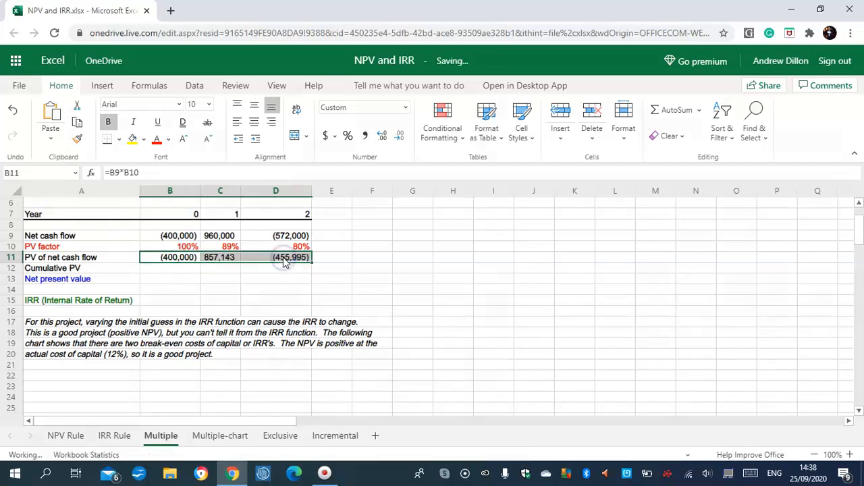
pyautogui.click(216, 264)
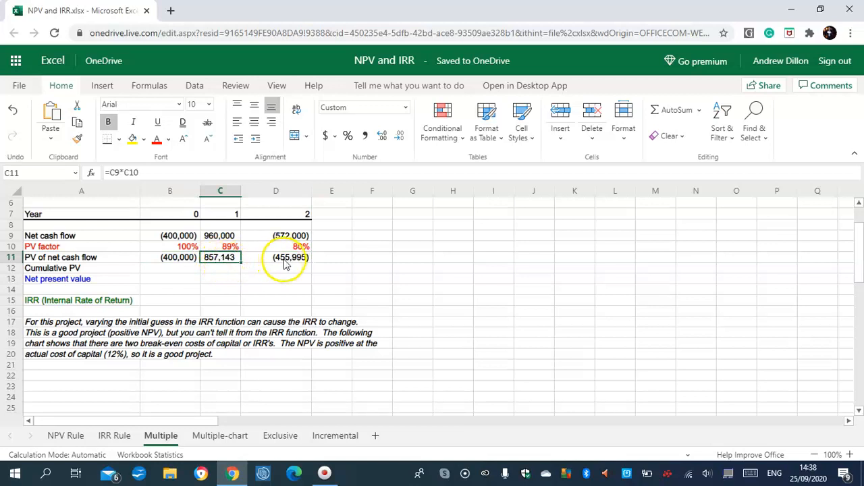
# - Set the year 0 cumulative PV in B12 to =B11
pyautogui.click(174, 271)
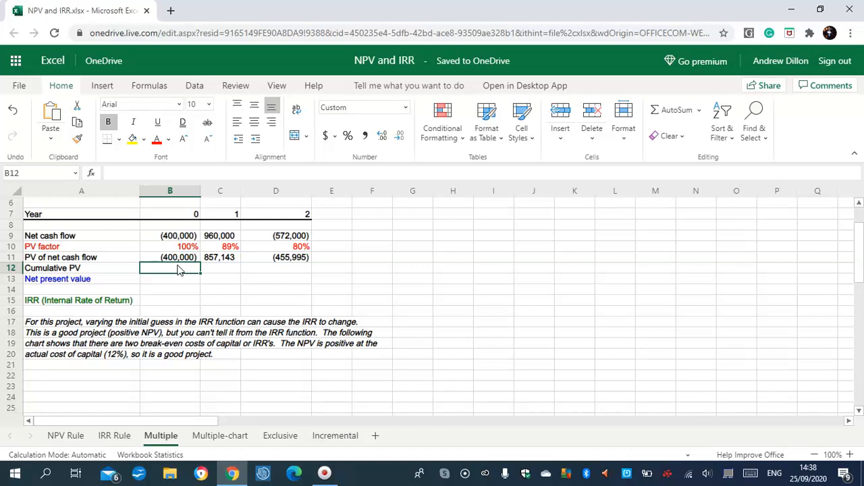
pyautogui.write('=B11')
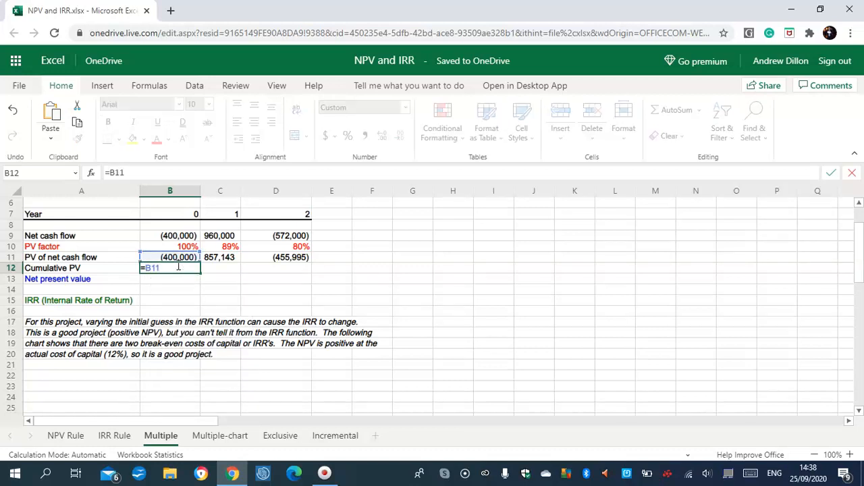
pyautogui.press('Return')
# - Enter =B12+C11 as the year 1 cumulative PV in C12 and fill it across to D12
pyautogui.click(228, 268)
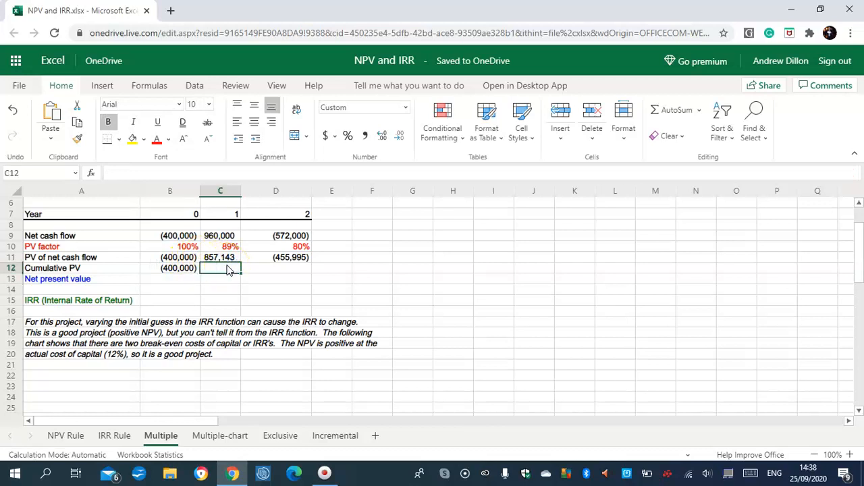
pyautogui.write('=B12')
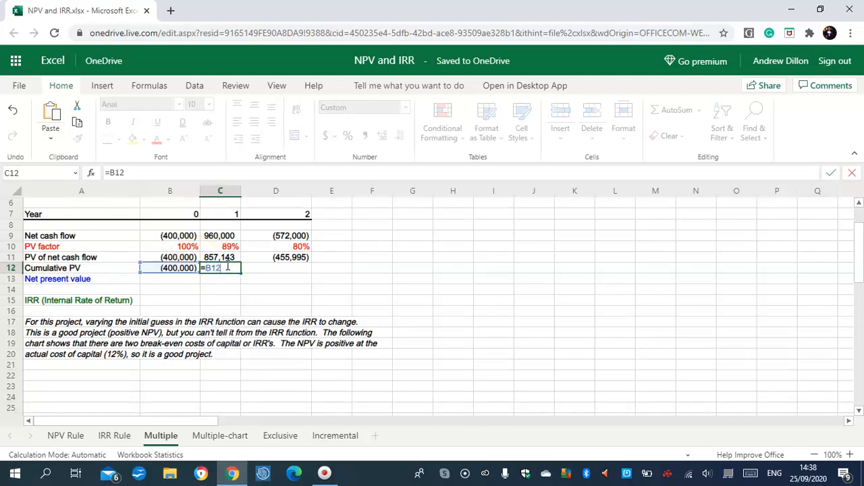
pyautogui.write('+C11')
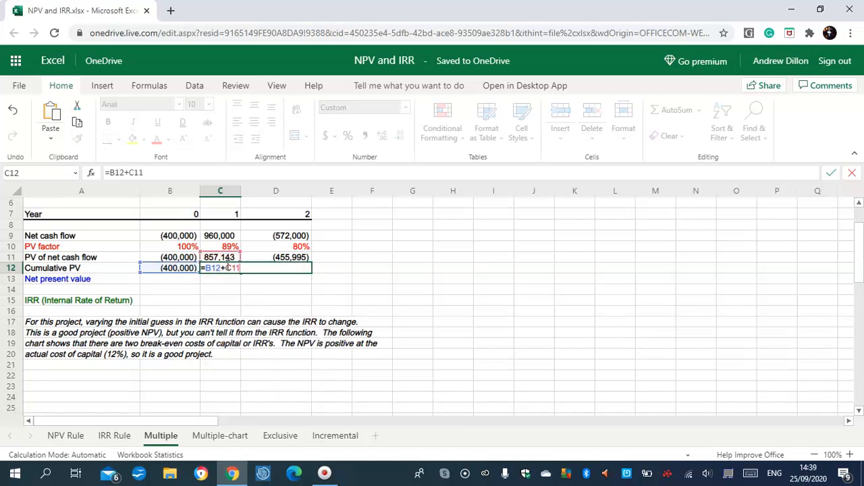
pyautogui.press('Return')
pyautogui.click(213, 277)
pyautogui.click(218, 269)
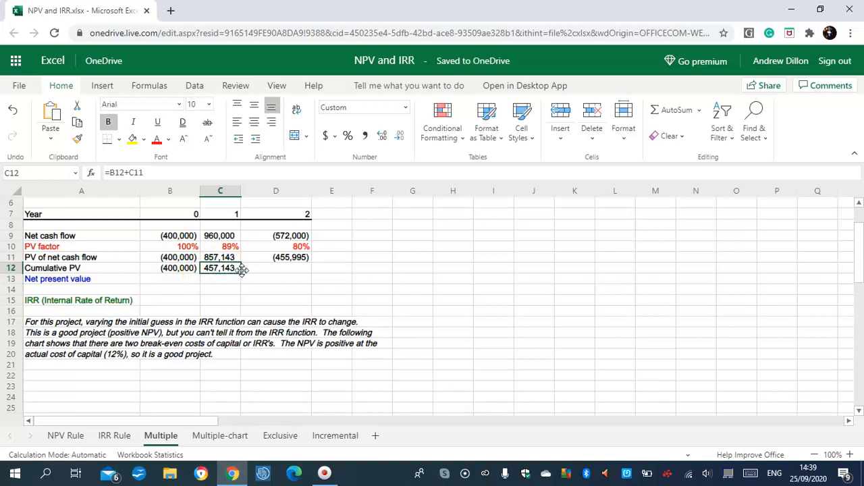
pyautogui.click(242, 269)
pyautogui.moveTo(226, 269); pyautogui.dragTo(269, 271)
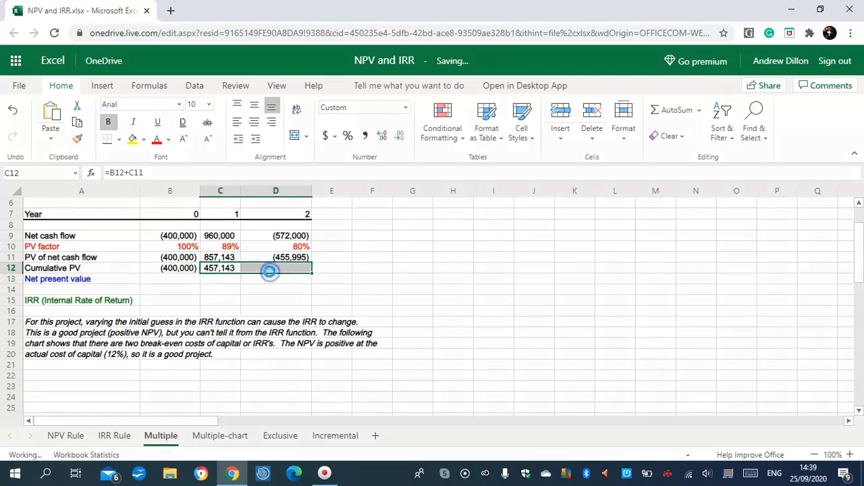
# - Set the net present value in B13 to the final cumulative PV with =D12
pyautogui.click(172, 279)
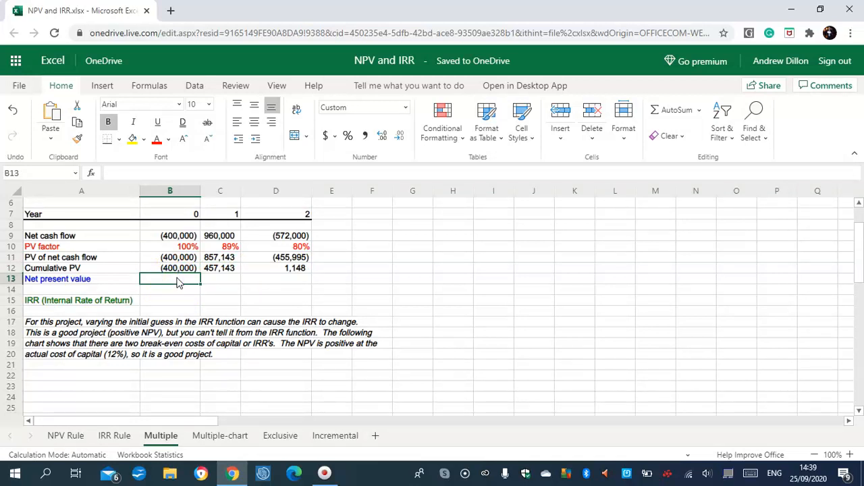
pyautogui.write('=D12')
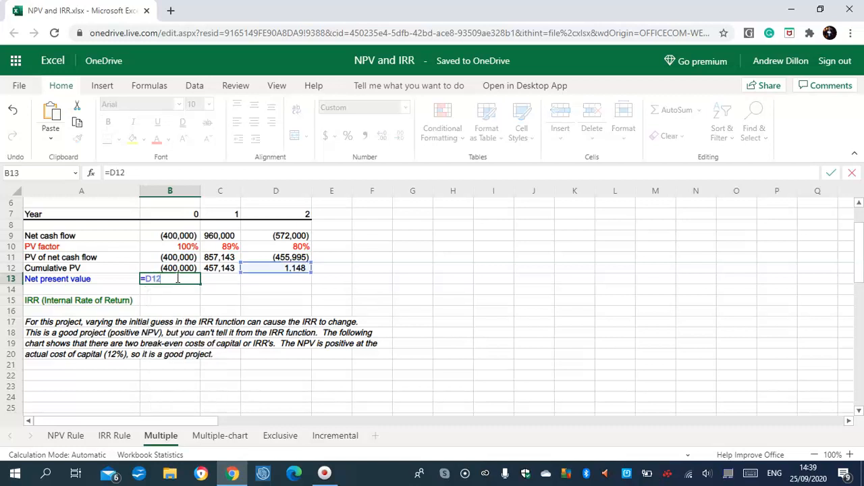
pyautogui.press('Return')
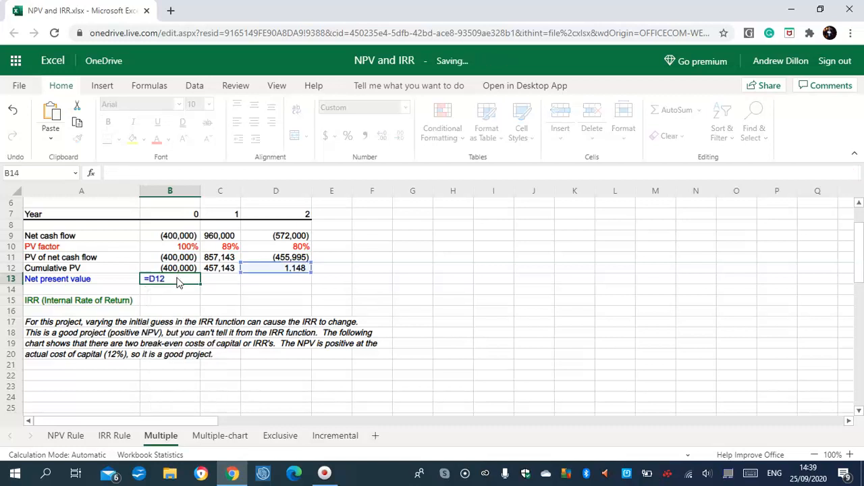
# - Calculate the internal rate of return in B15 with =IRR(B9:D9,0.1)
pyautogui.click(175, 292)
pyautogui.click(180, 303)
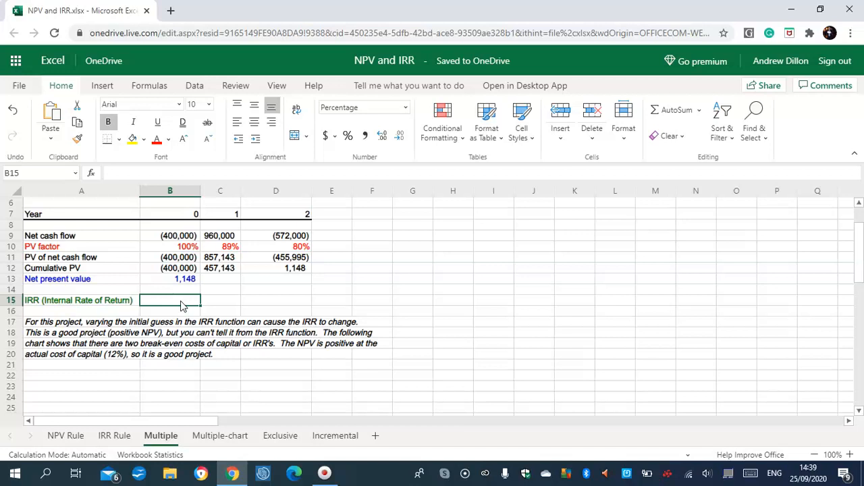
pyautogui.write('=IRR')
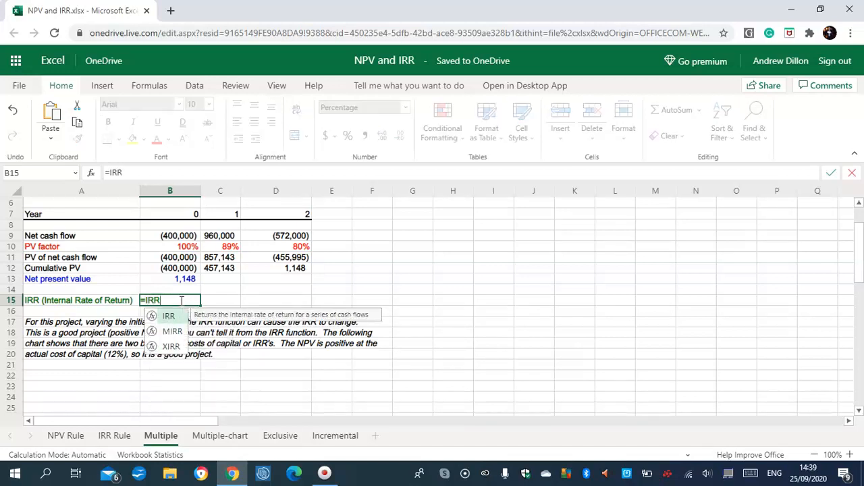
pyautogui.write('(')
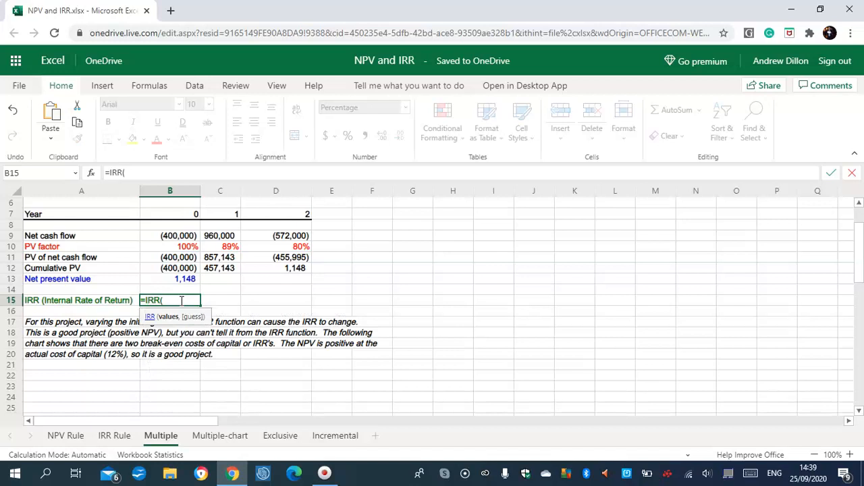
pyautogui.write('B9')
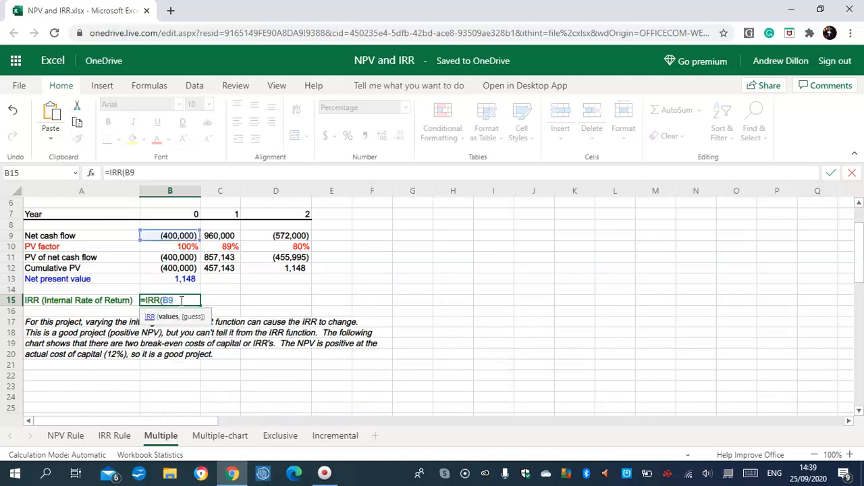
pyautogui.write(':D9')
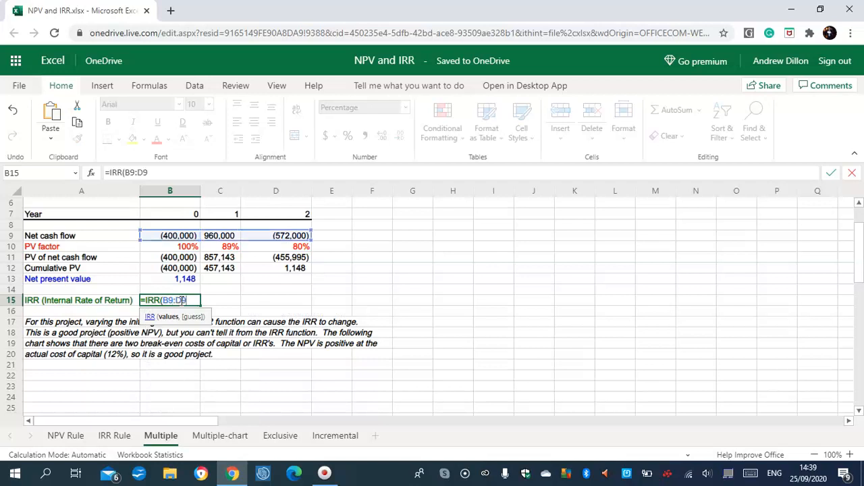
pyautogui.write(',0.1')
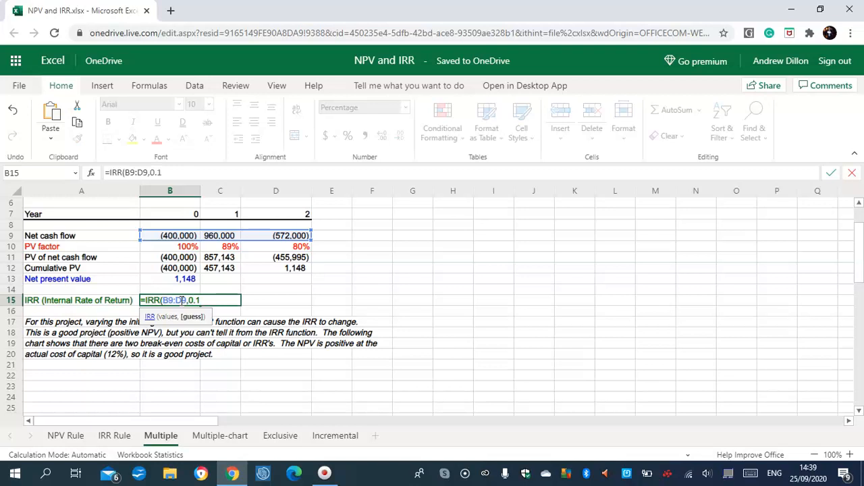
pyautogui.write(')')
pyautogui.hotkey('ctrl', 'Return')
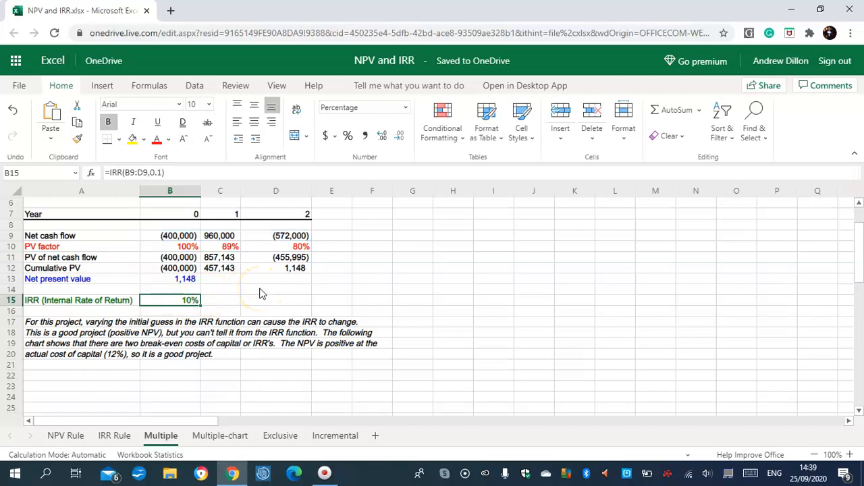
pyautogui.click(475, 266)
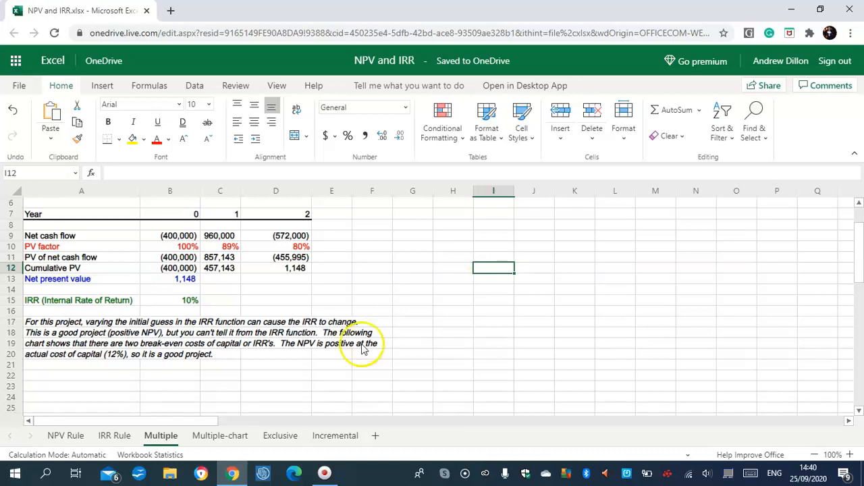
# - On the Multiple-chart sheet, enter =$B$2+NPV(A6,$C$2:$D$2) in B6 as the NPV at the 2% discount rate
pyautogui.click(219, 439)
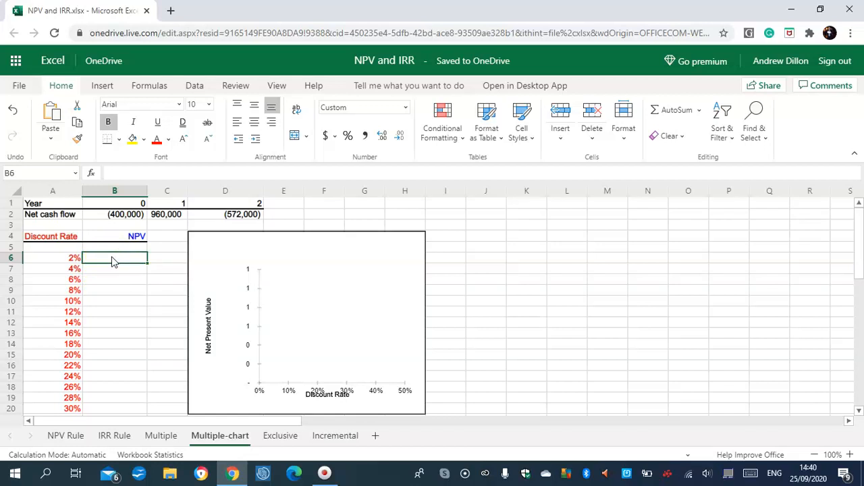
pyautogui.write('=')
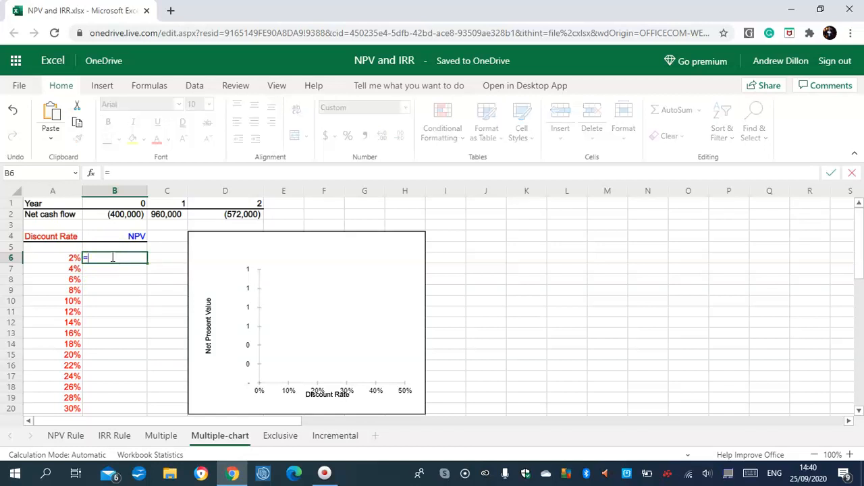
pyautogui.write('$B$2')
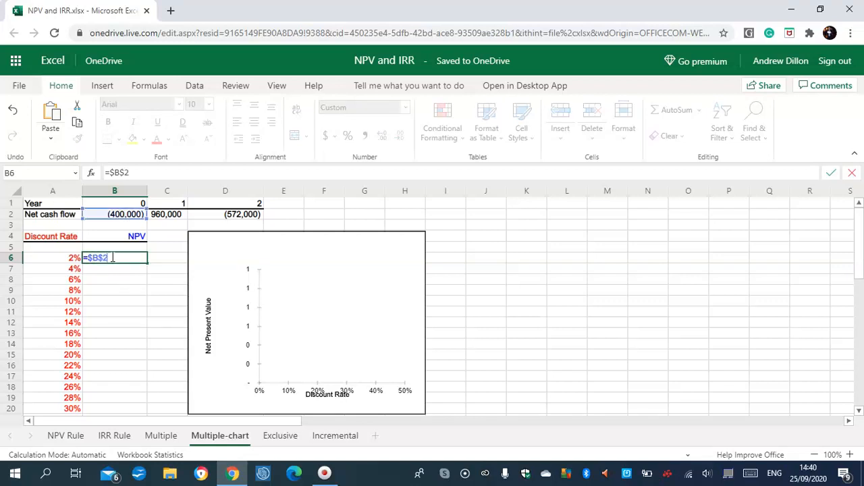
pyautogui.write('+NP')
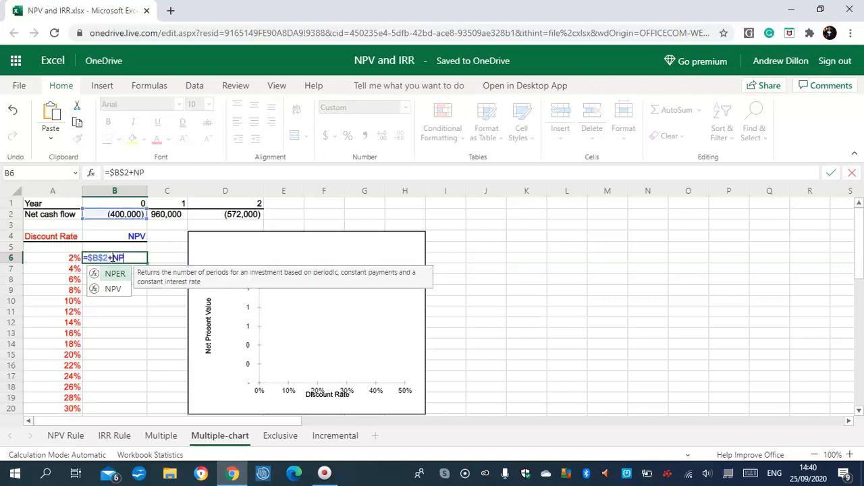
pyautogui.write('V')
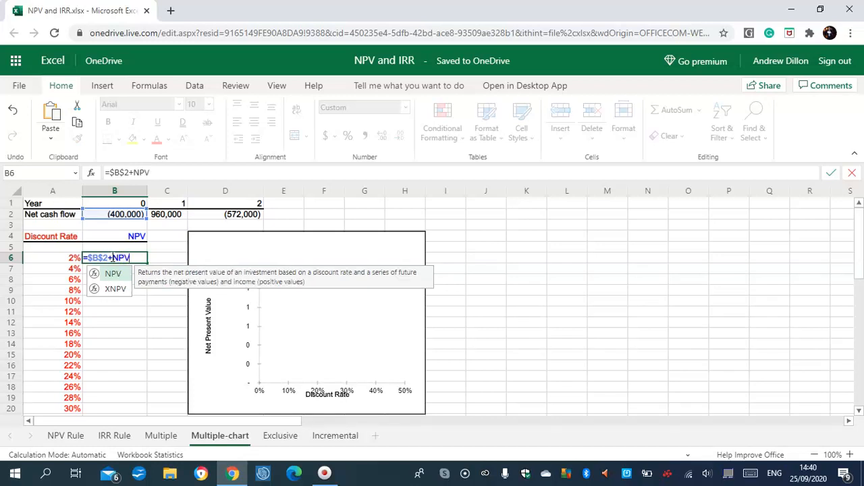
pyautogui.write('(A')
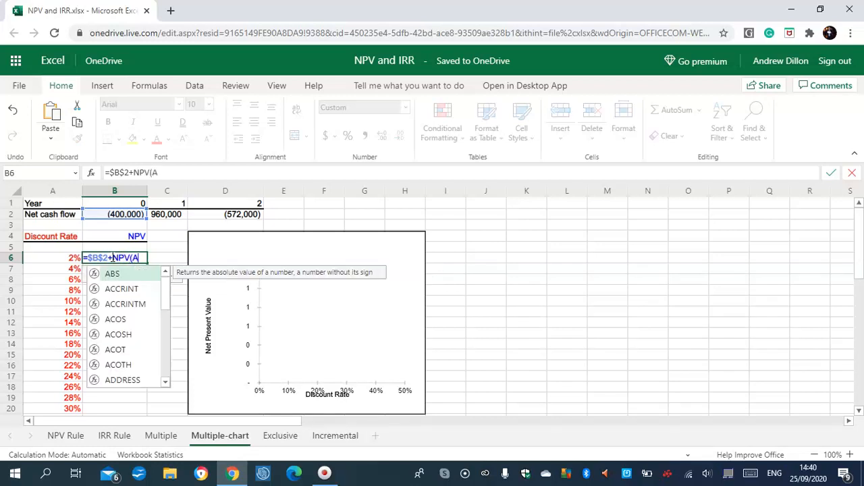
pyautogui.write('6')
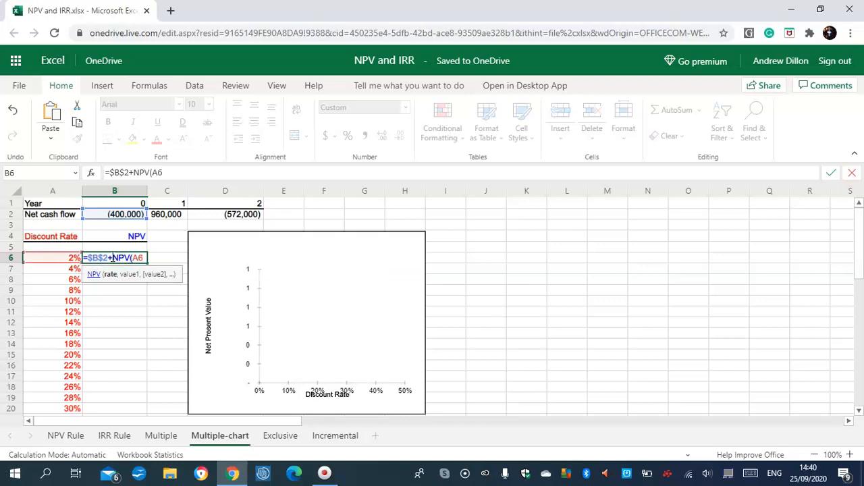
pyautogui.write(',$C$2')
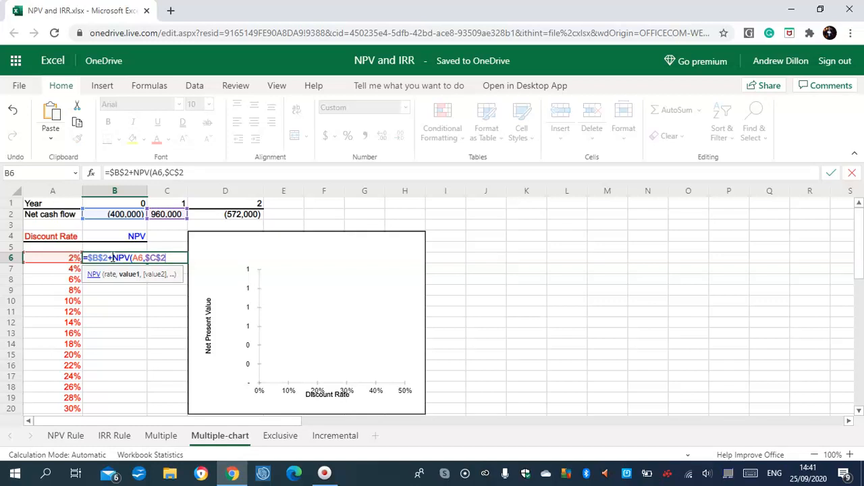
pyautogui.write(':$D$2')
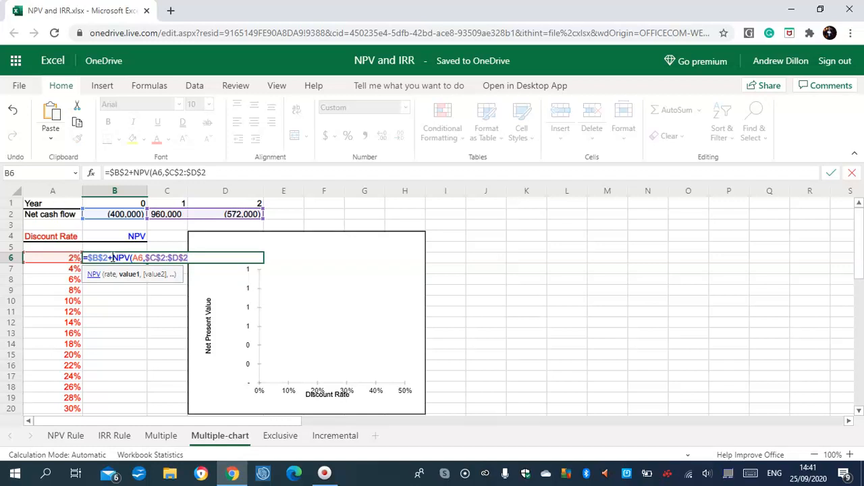
pyautogui.write(')')
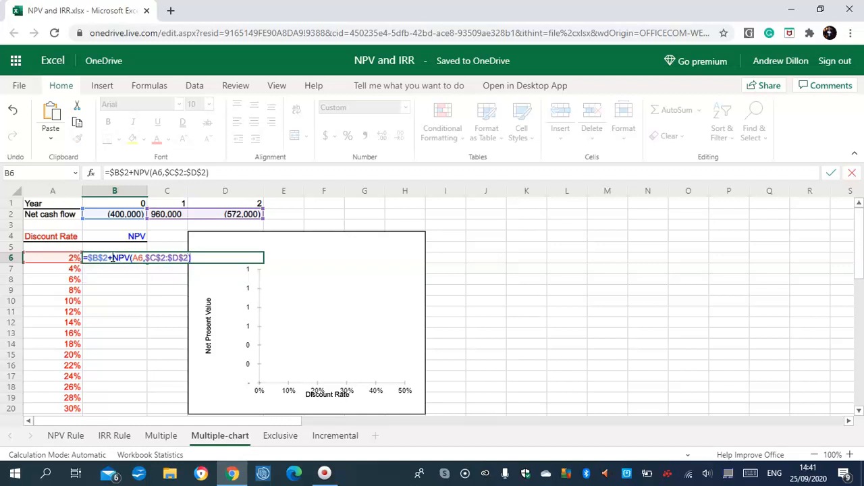
pyautogui.press('Return')
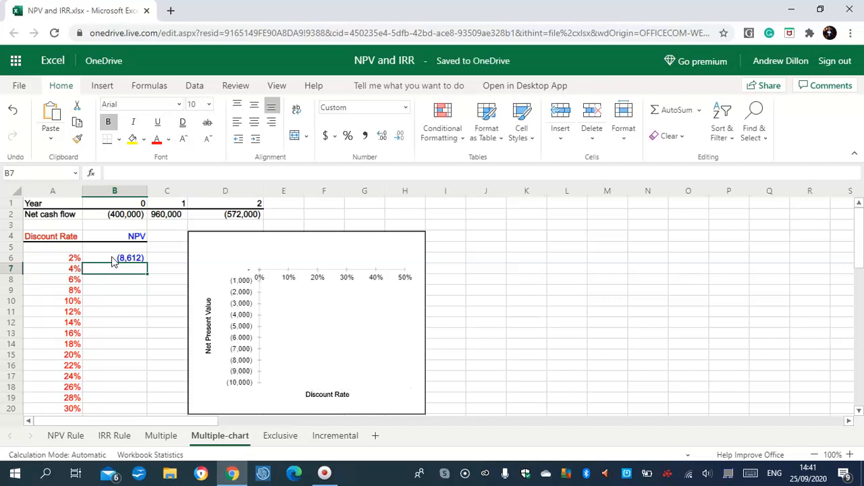
# - Fill the NPV formula from B6 down to B25 for all discount rates and review the NPV chart
pyautogui.click(121, 262)
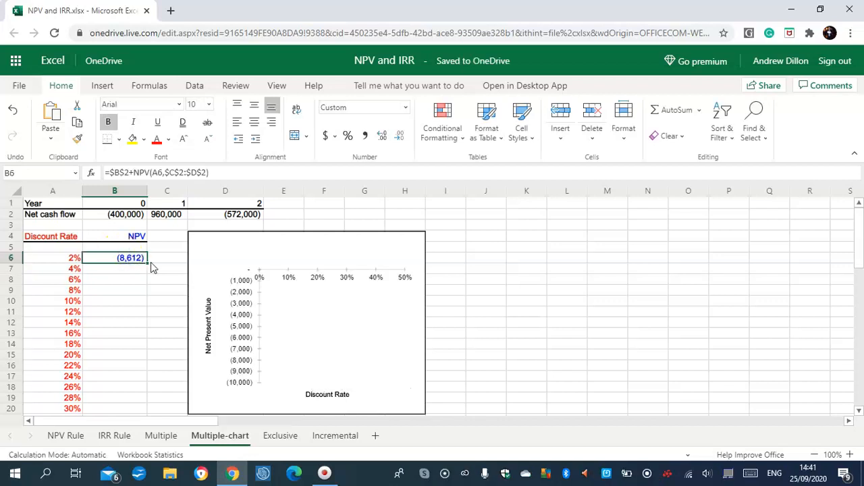
pyautogui.moveTo(149, 261); pyautogui.dragTo(124, 375)
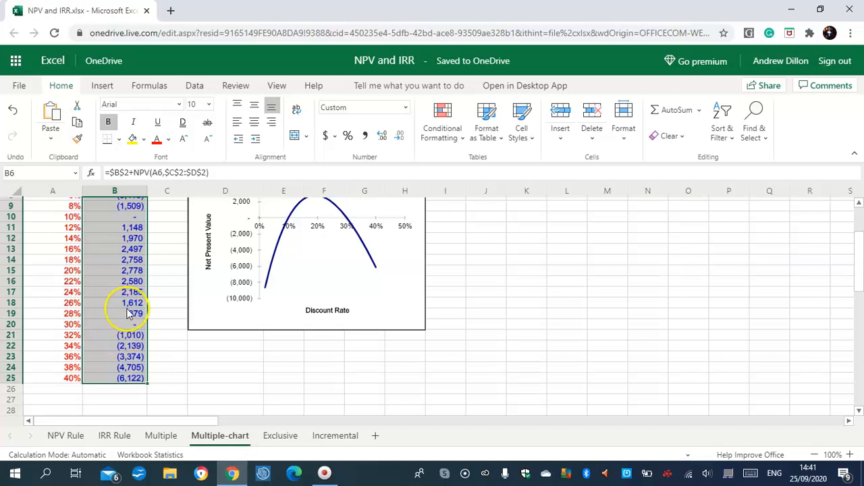
pyautogui.scroll(1, 861, 244)
pyautogui.scroll(2, 861, 244)
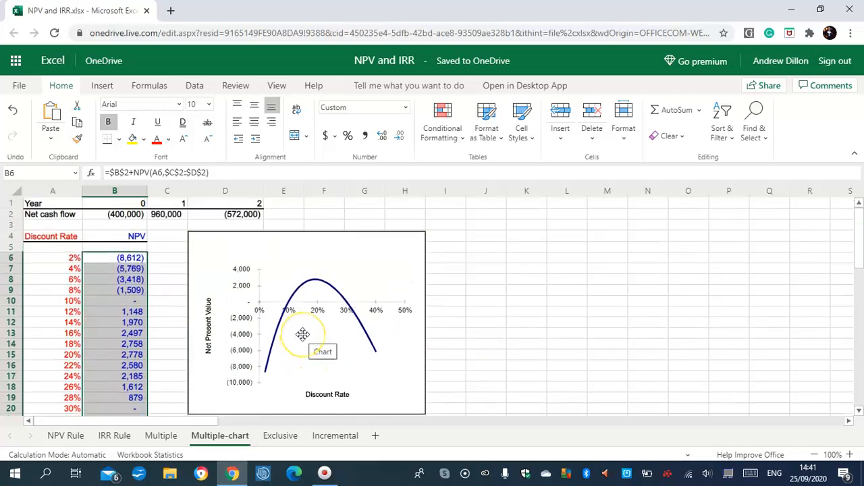
pyautogui.click(320, 288)
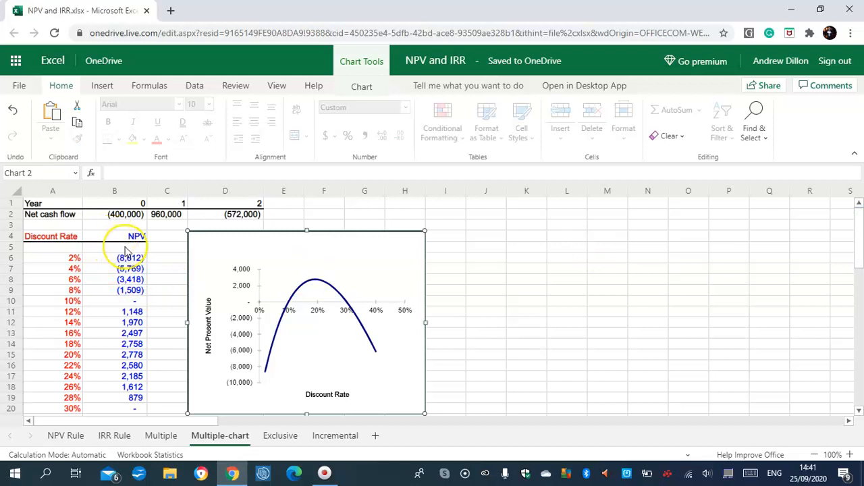
pyautogui.click(132, 259)
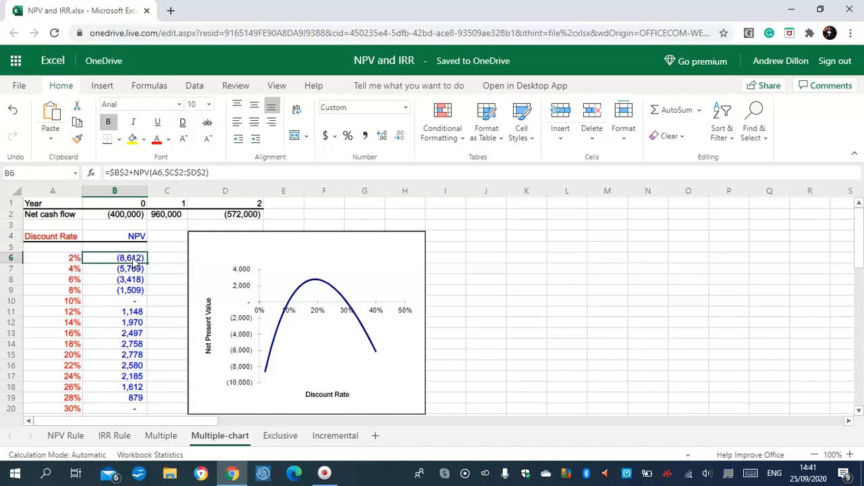
# - On the Exclusive sheet, set Project A's second PV factor in E8 to =D8/(1+$B$3)
pyautogui.click(280, 436)
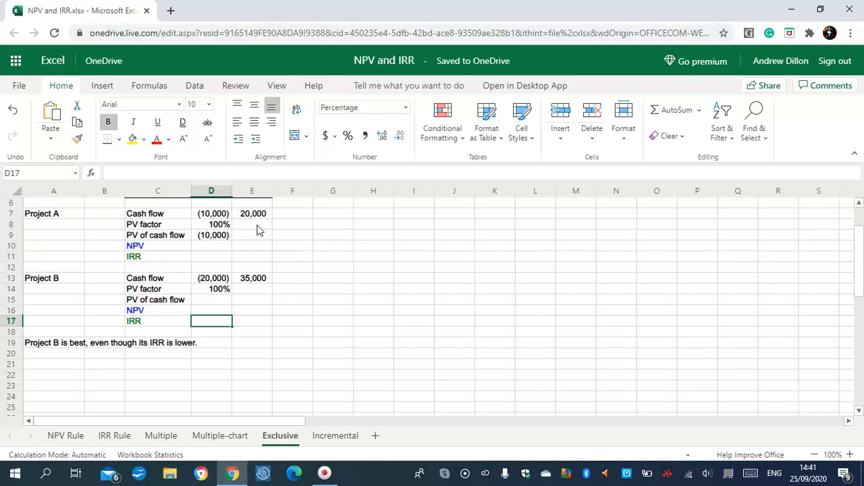
pyautogui.click(253, 215)
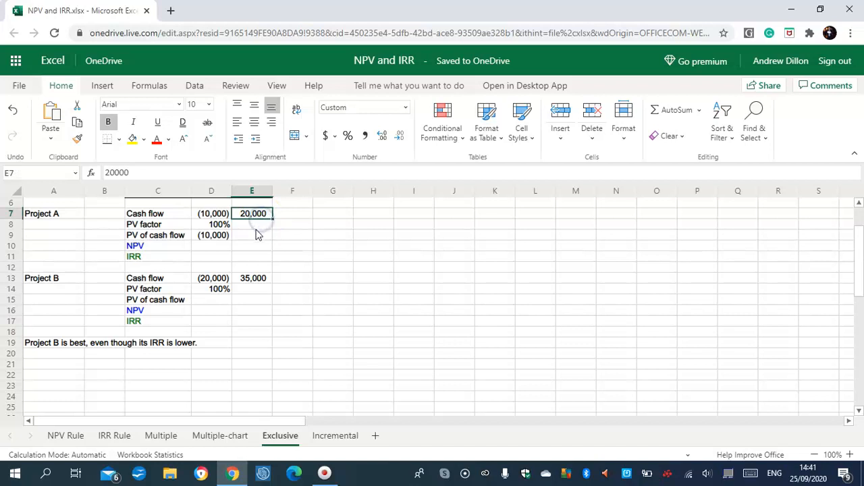
pyautogui.click(255, 228)
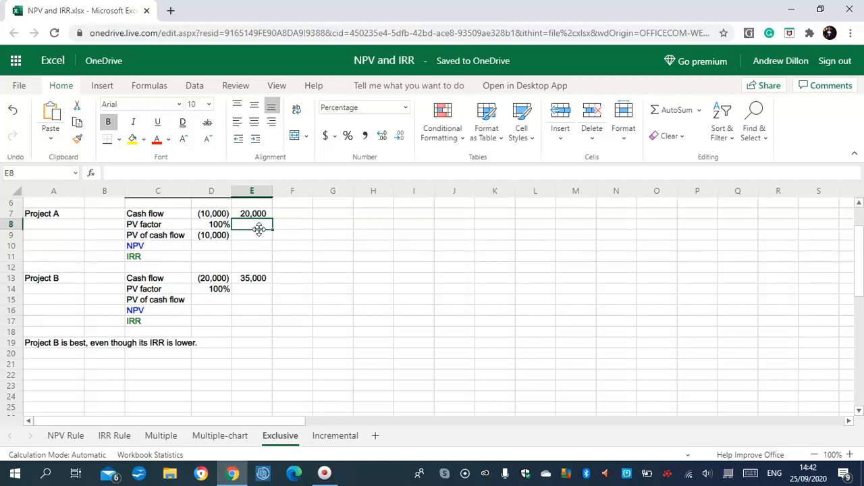
pyautogui.write('=D8')
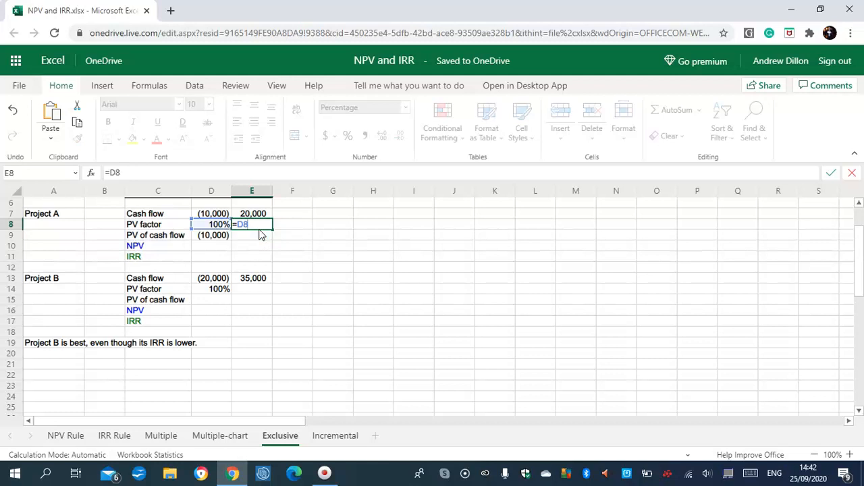
pyautogui.write('/(1+$B$3)')
pyautogui.press('Return')
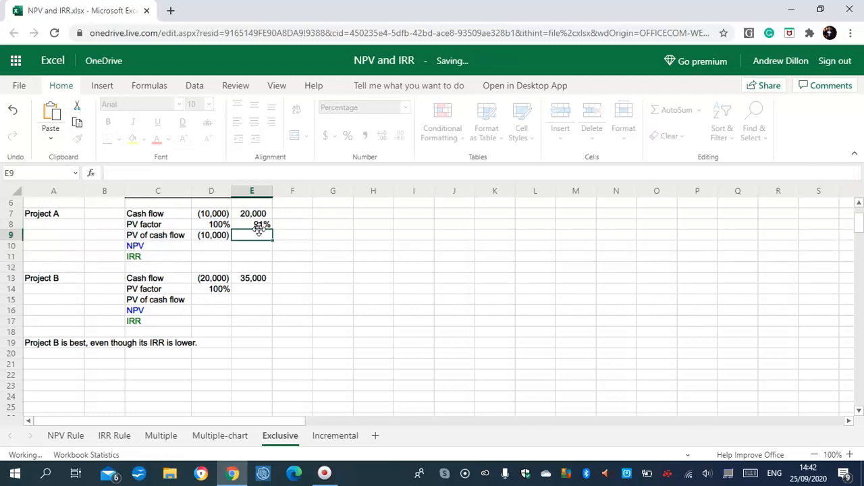
pyautogui.click(260, 224)
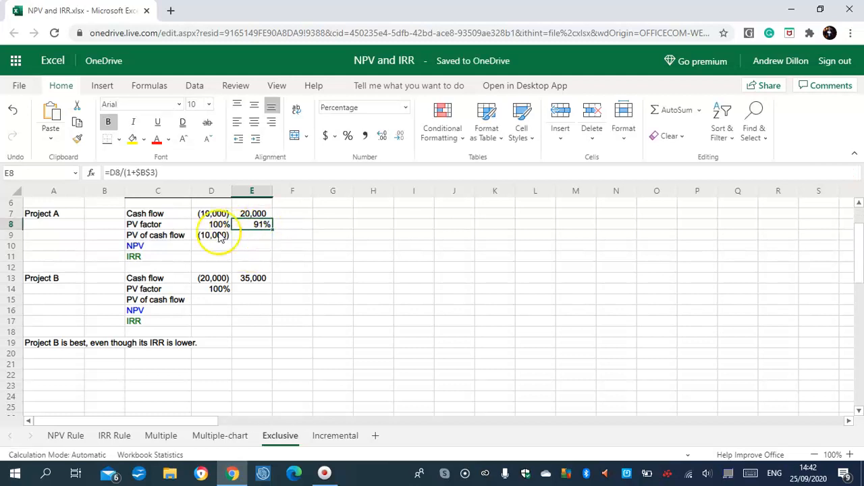
# - Enter =D7*D8 in E9 as Project A's second PV of cash flow
pyautogui.click(259, 236)
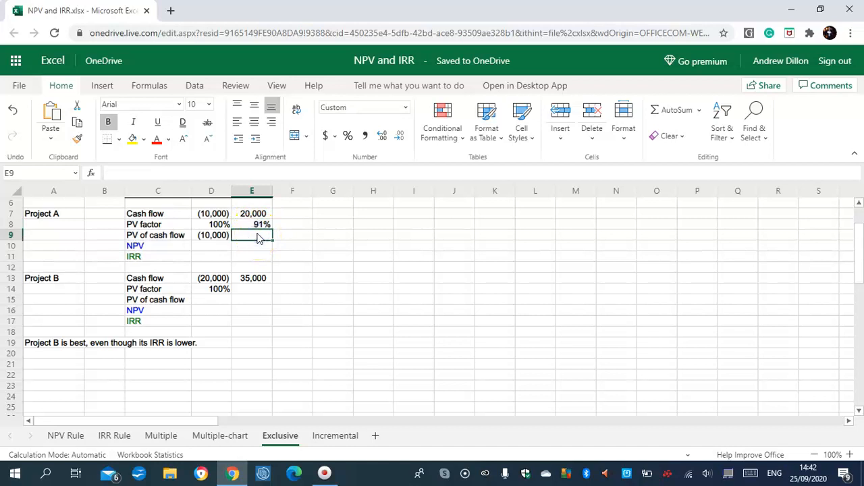
pyautogui.click(268, 238)
pyautogui.write('=D')
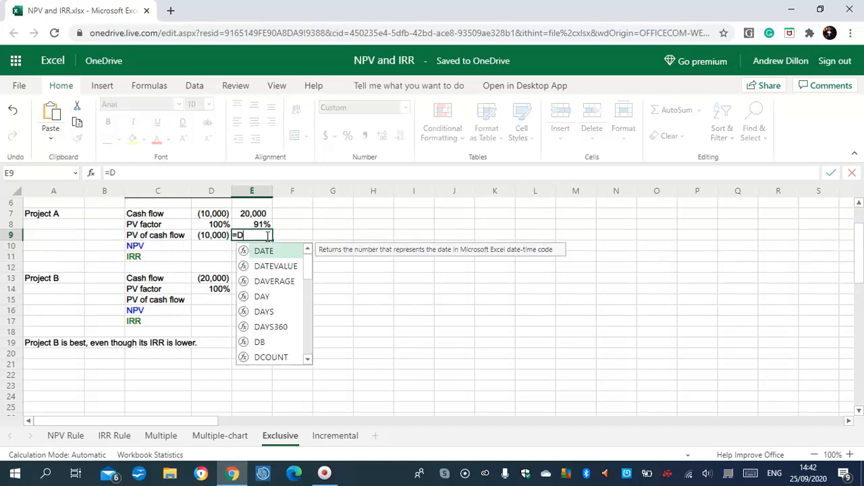
pyautogui.write('7*D8')
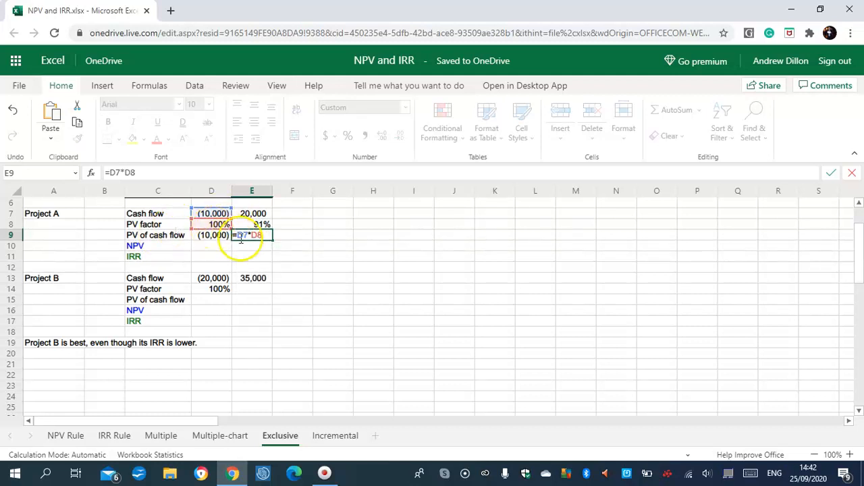
pyautogui.press('Return')
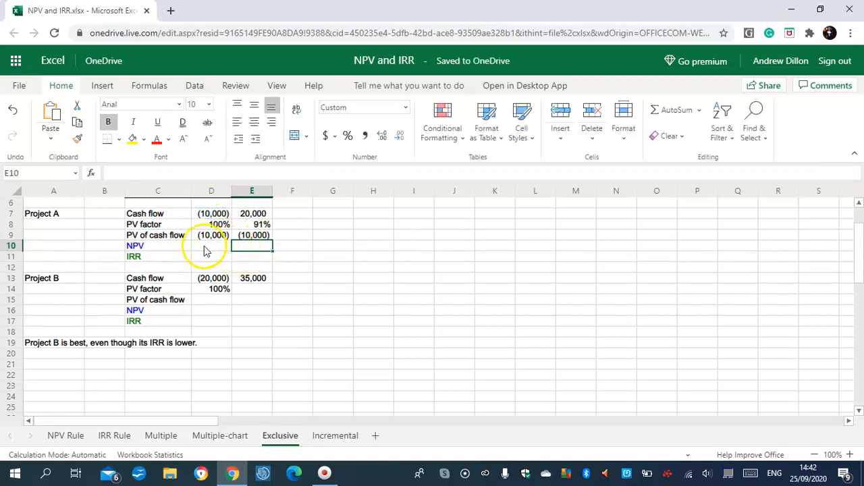
# - Calculate Project A's NPV in D10 with =D9+E9
pyautogui.click(207, 248)
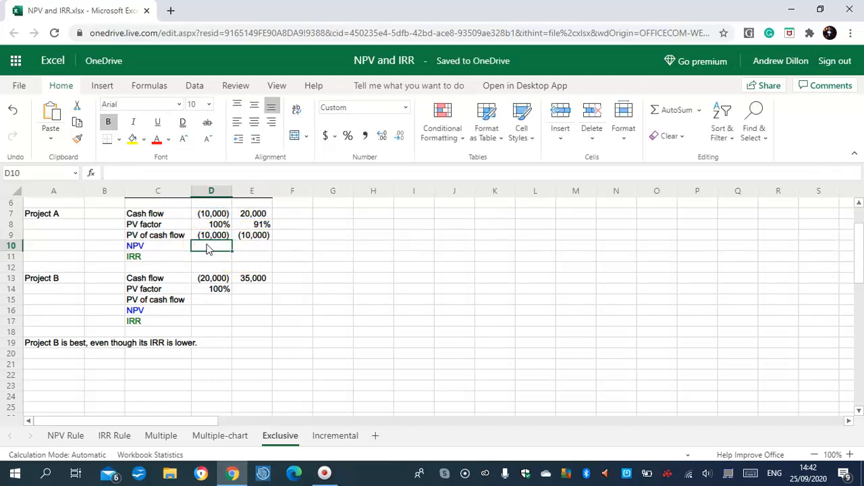
pyautogui.write('=D9')
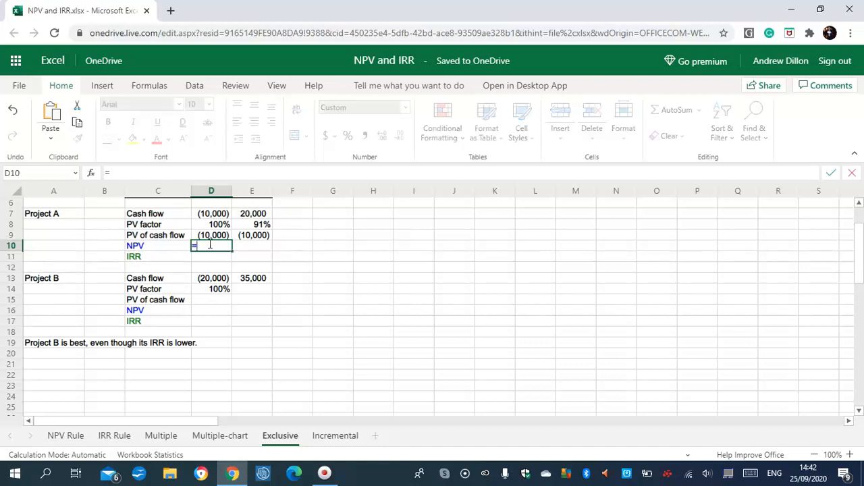
pyautogui.write('+E9')
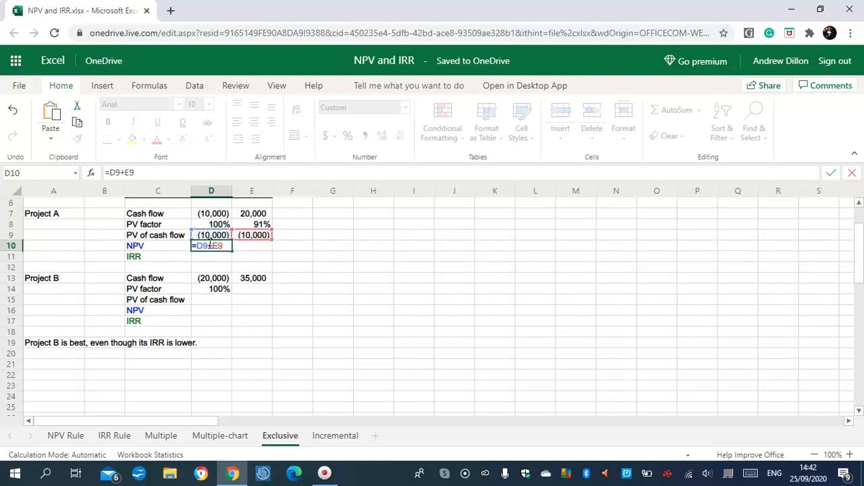
pyautogui.press('Return')
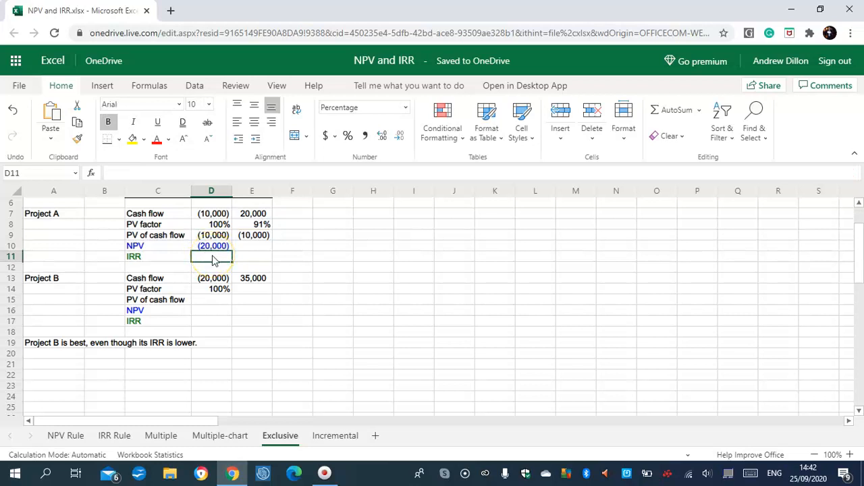
# - Calculate Project A's IRR in D11 with =IRR(D7:E7,0.1)
pyautogui.write('=I')
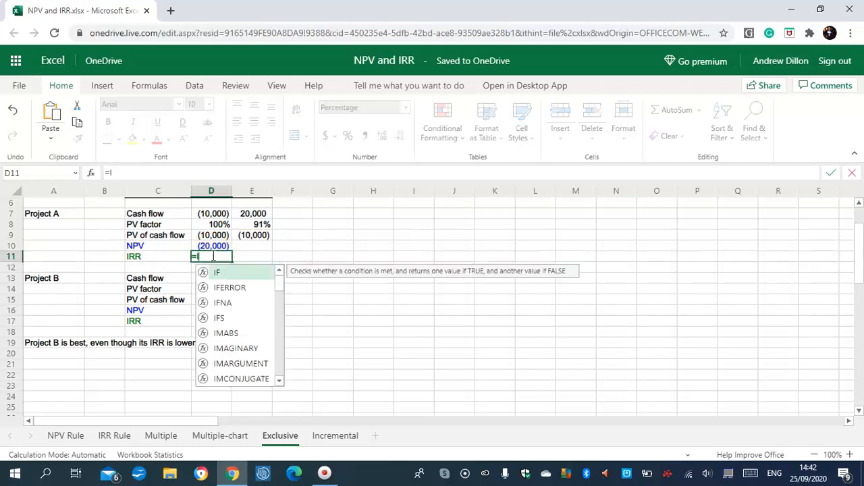
pyautogui.write('RR')
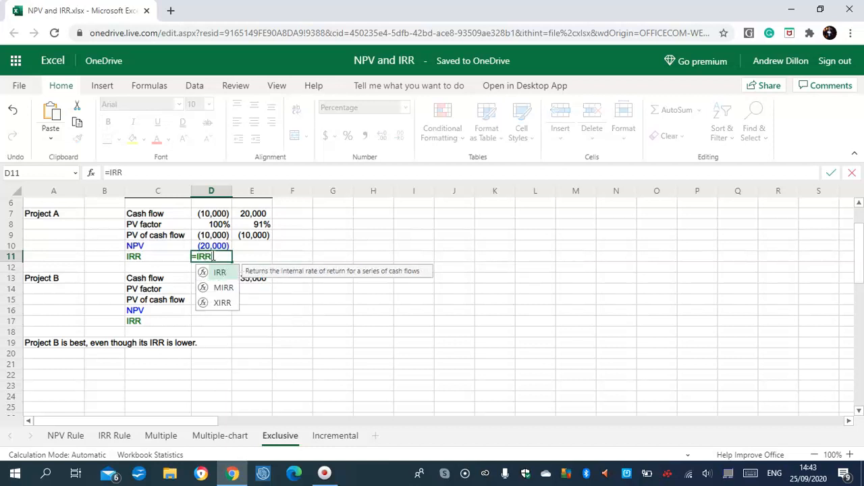
pyautogui.write('(D7')
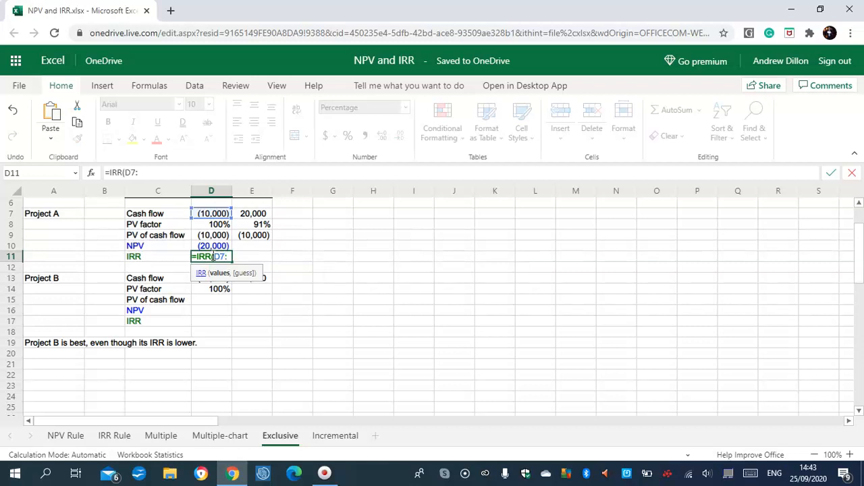
pyautogui.write(':E7')
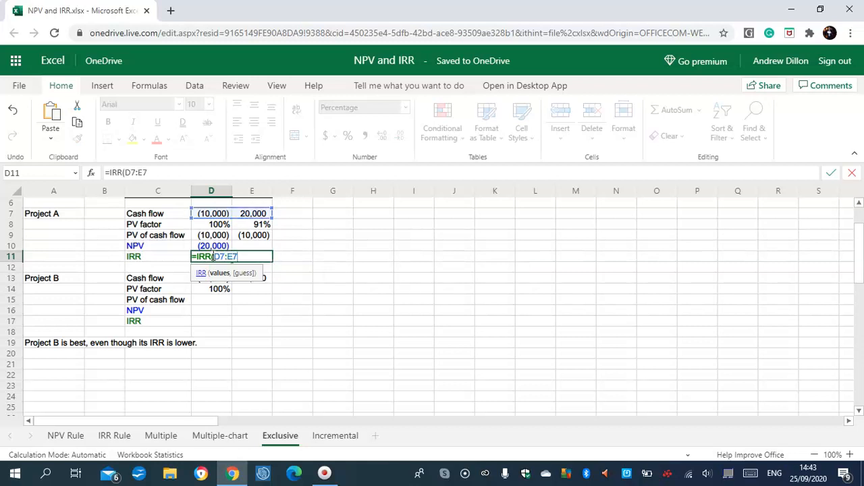
pyautogui.write(',0.1)')
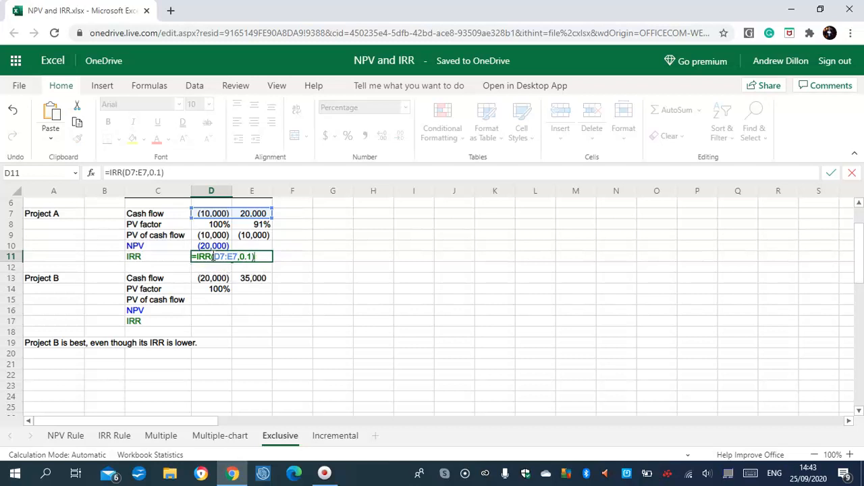
pyautogui.press('Return')
pyautogui.click(206, 270)
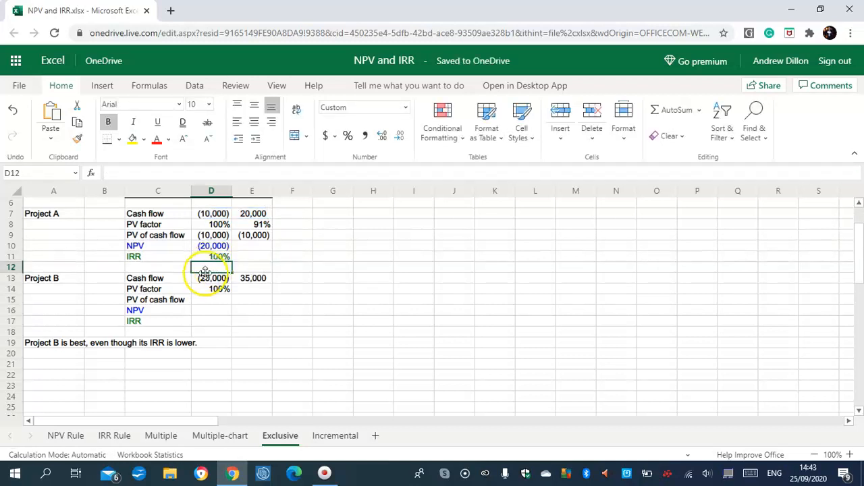
# - Set Project B's year 1 PV factor in E14 to =D14/(1+$B$3)
pyautogui.click(245, 290)
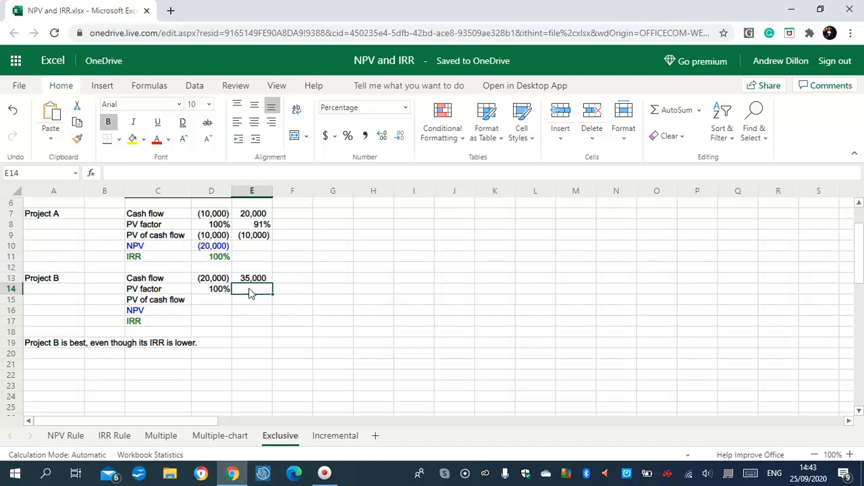
pyautogui.write('=D14')
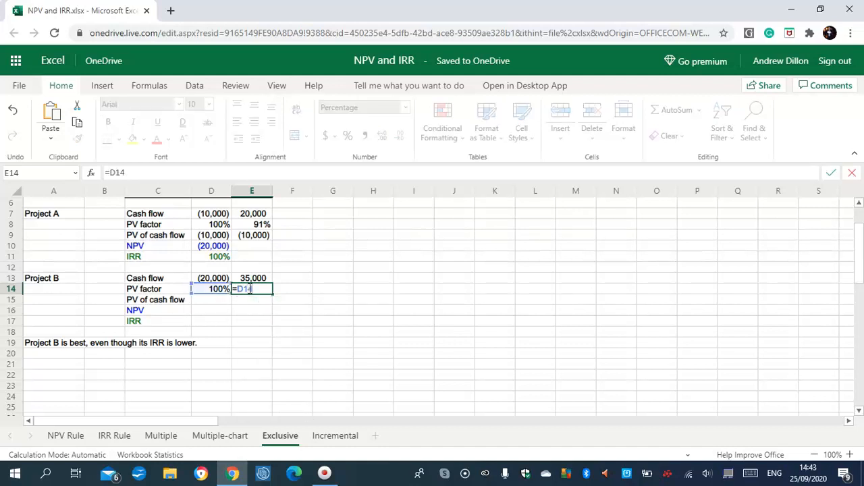
pyautogui.write('/(1+$B$3)')
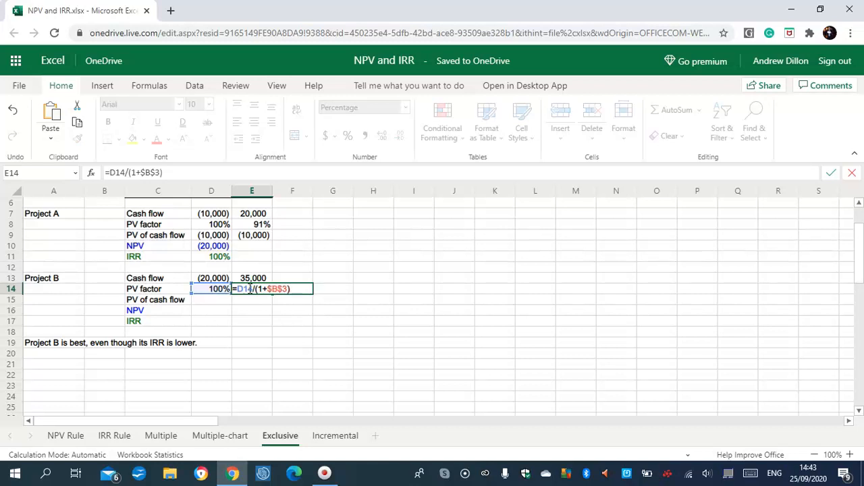
pyautogui.press('Return')
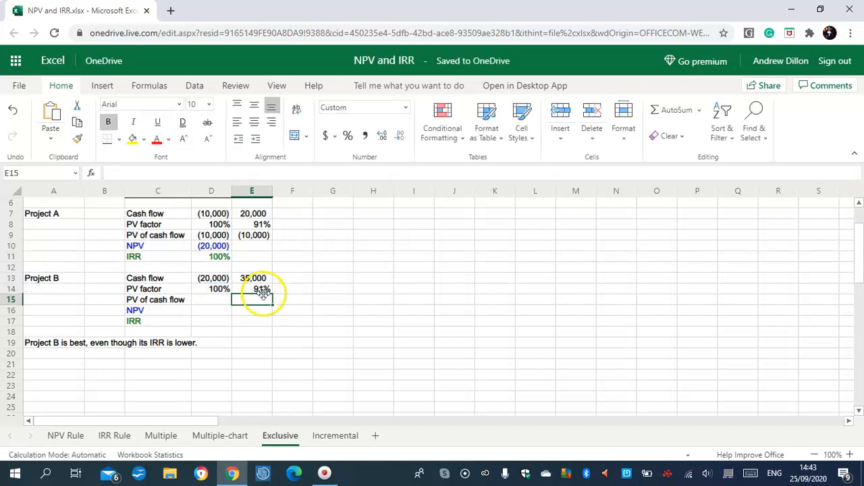
pyautogui.click(259, 290)
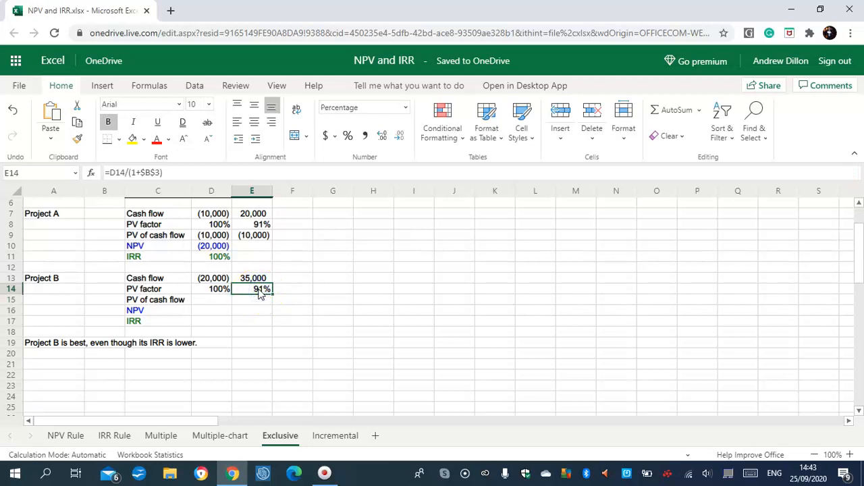
# - Enter =D13*D14 in D15 as Project B's PV of cash flow and fill it across to E15
pyautogui.click(219, 298)
pyautogui.click(220, 298)
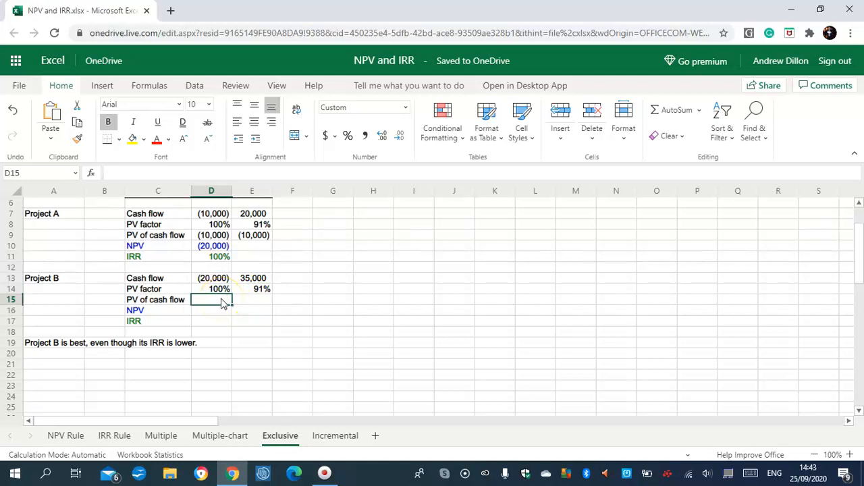
pyautogui.write('=D13')
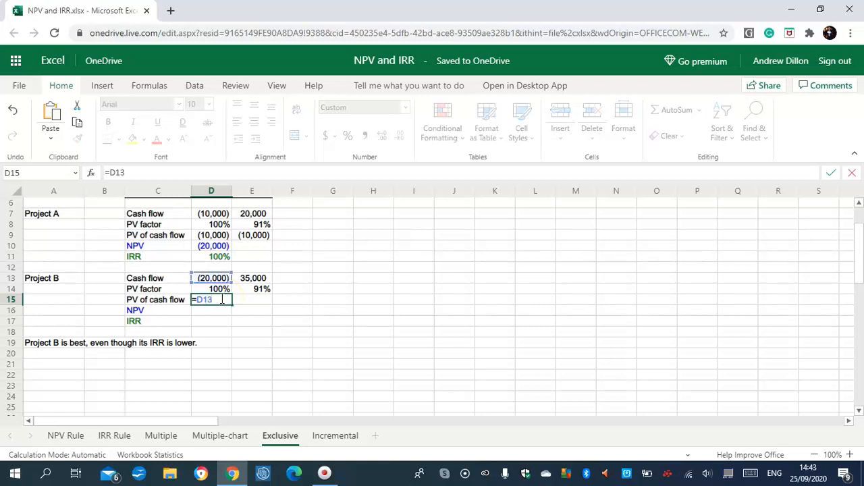
pyautogui.write('*D14')
pyautogui.press('Return')
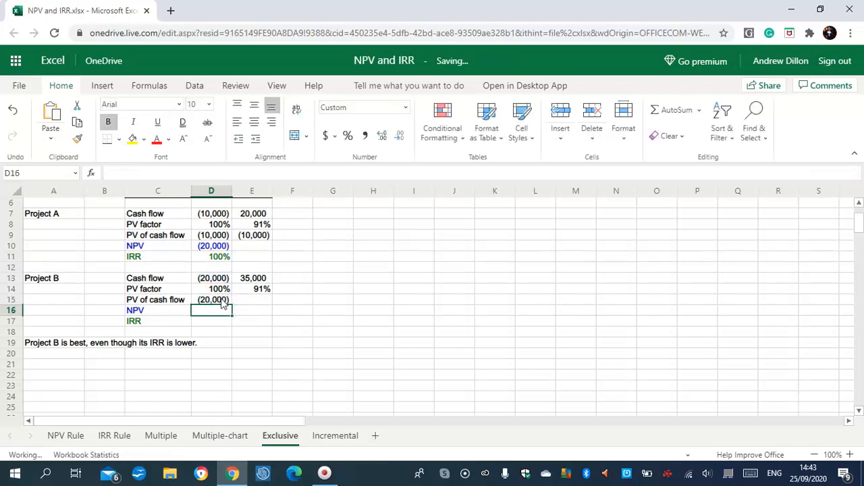
pyautogui.click(220, 304)
pyautogui.moveTo(233, 305); pyautogui.dragTo(249, 306)
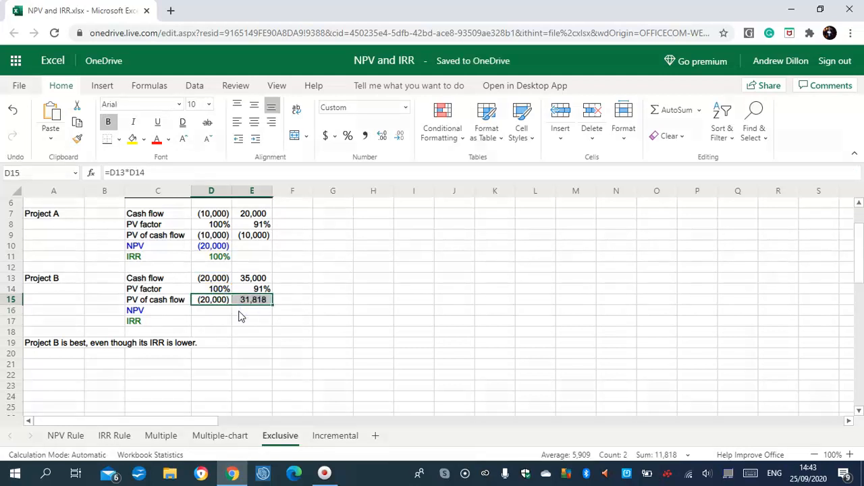
# - Calculate Project B's NPV in D16 with =D15+E15
pyautogui.click(209, 314)
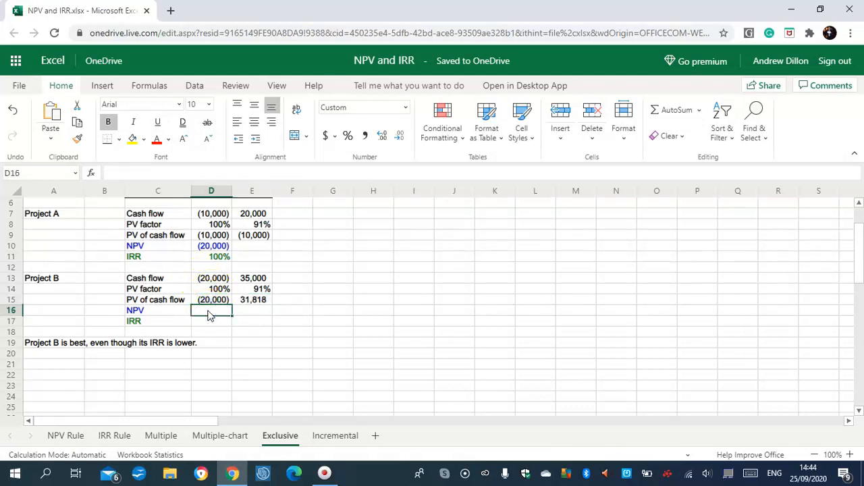
pyautogui.write('=D1')
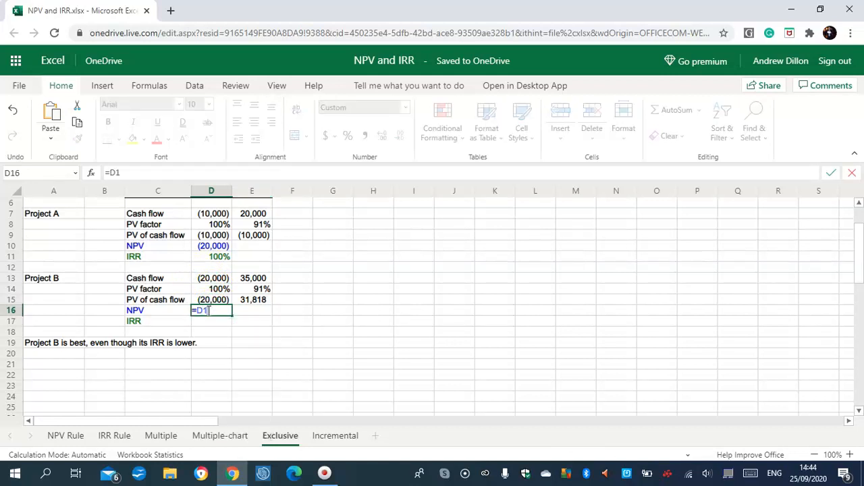
pyautogui.write('5+E15')
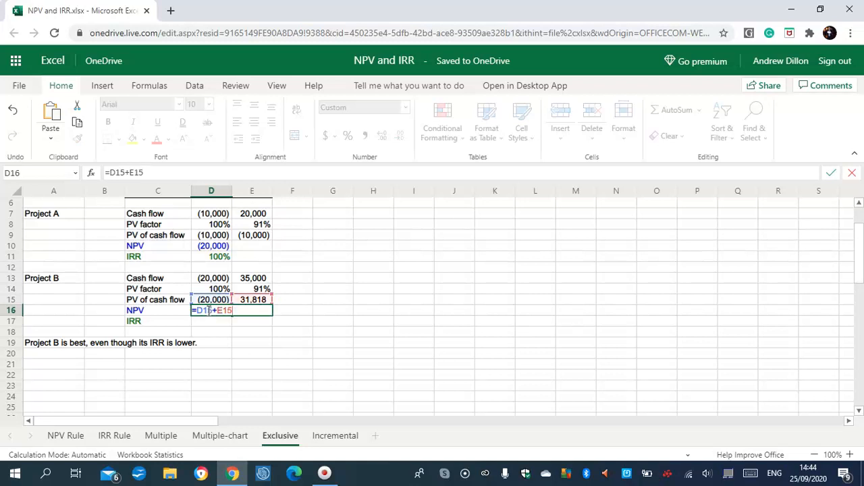
pyautogui.press('Return')
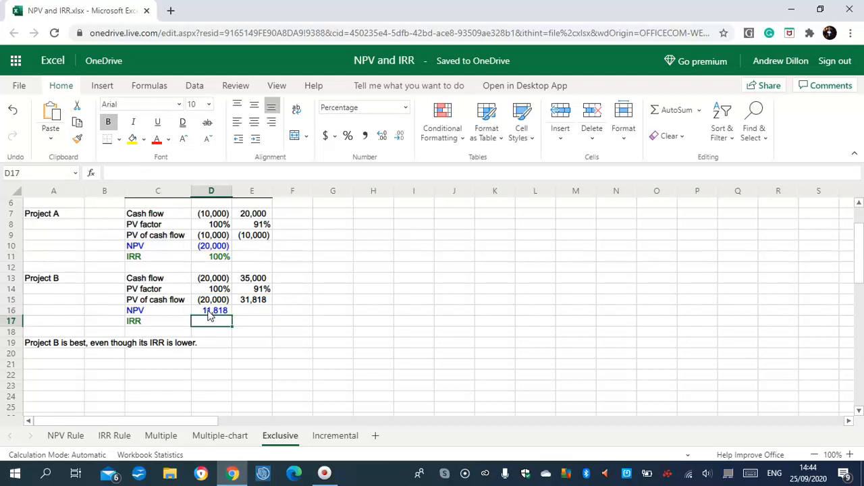
# - Calculate Project B's IRR in D17 with =IRR(D13:E13,0.1) and review it against Project A
pyautogui.write('=')
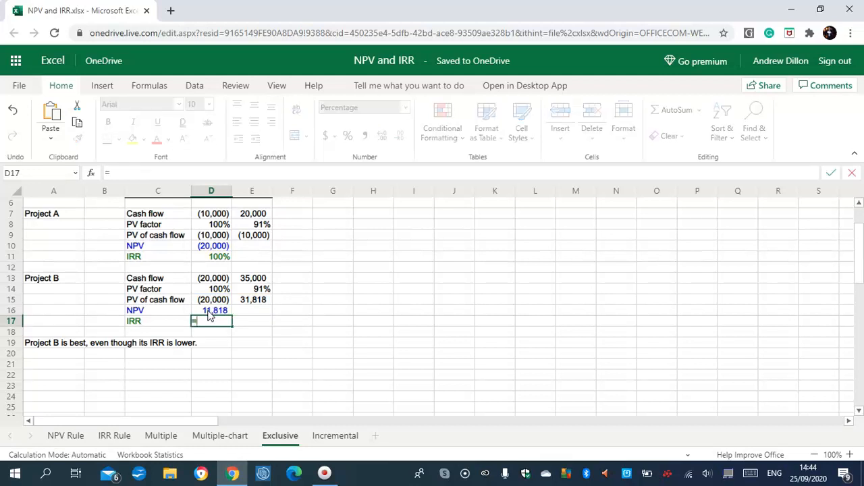
pyautogui.write('IRR')
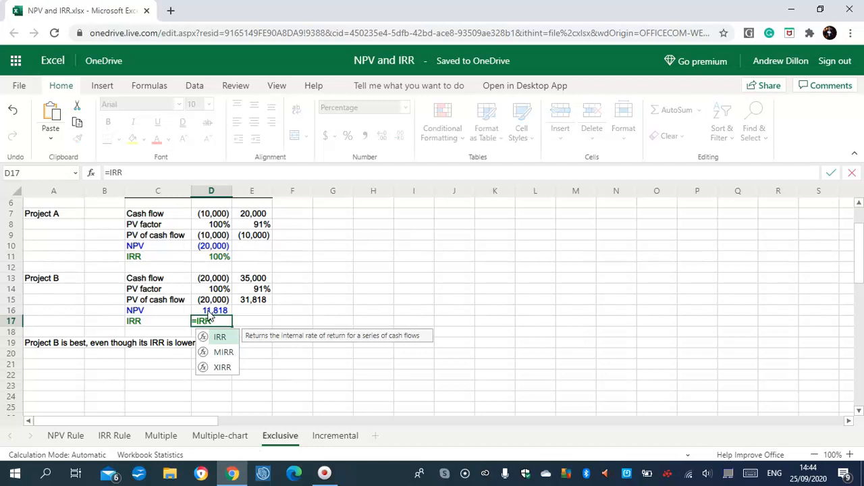
pyautogui.write('(D13:')
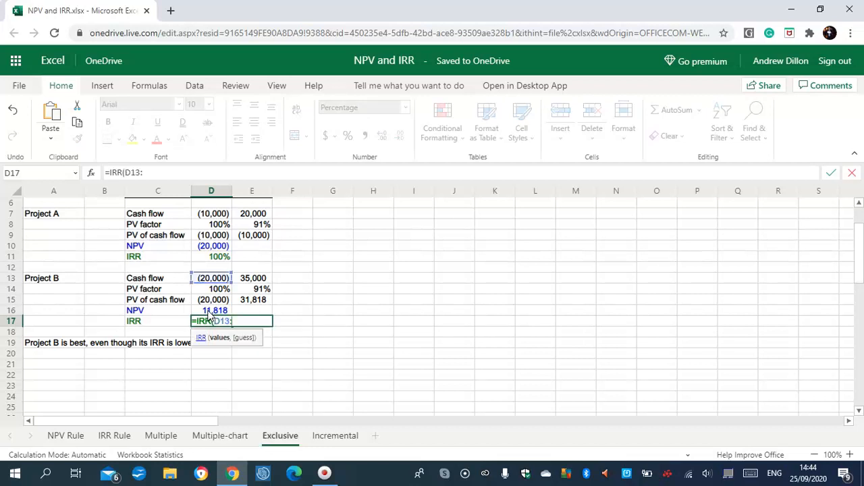
pyautogui.write('E13')
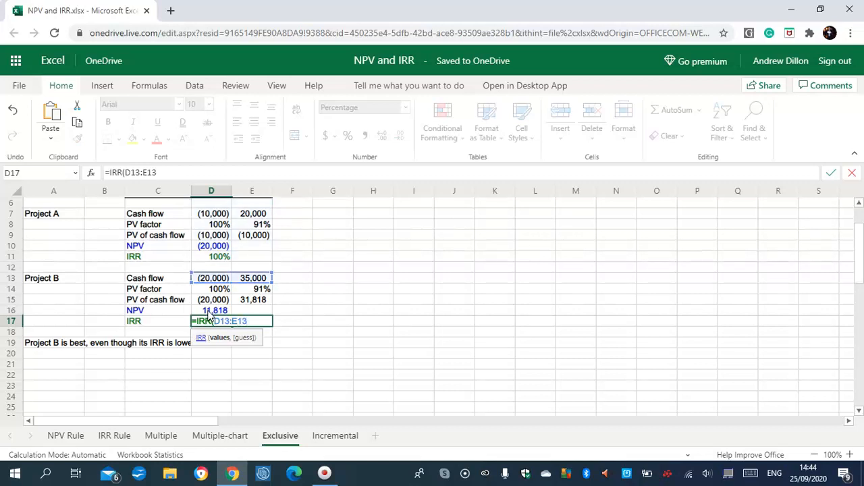
pyautogui.write(',0.1)')
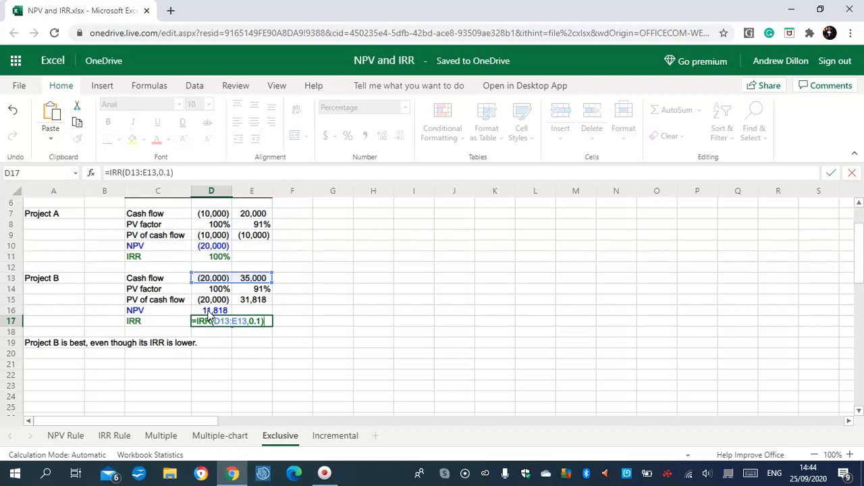
pyautogui.press('Return')
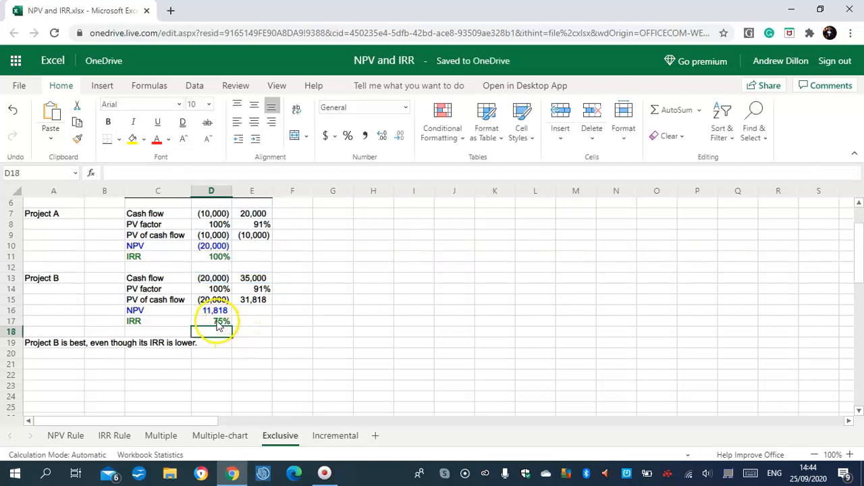
pyautogui.click(219, 322)
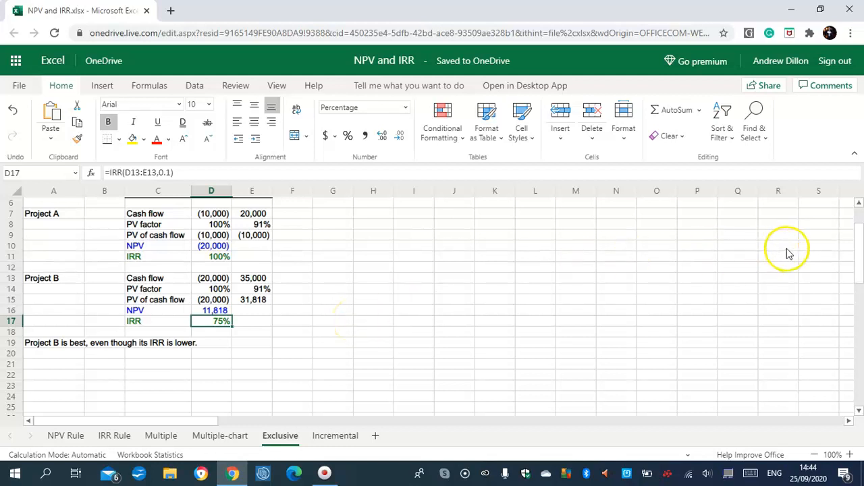
pyautogui.scroll(2, 852, 244)
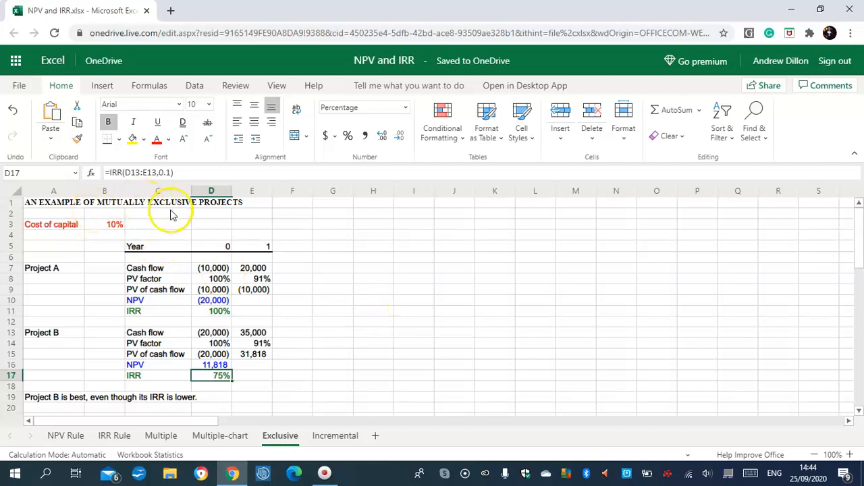
# - On the Incremental sheet, set Project A's year 1 PV factor in E9 to =D9/(1+$B$4)
pyautogui.click(324, 438)
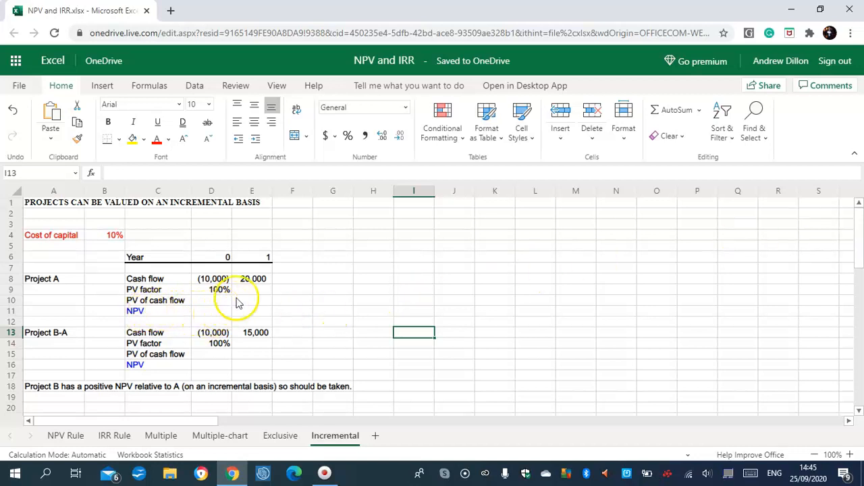
pyautogui.click(111, 236)
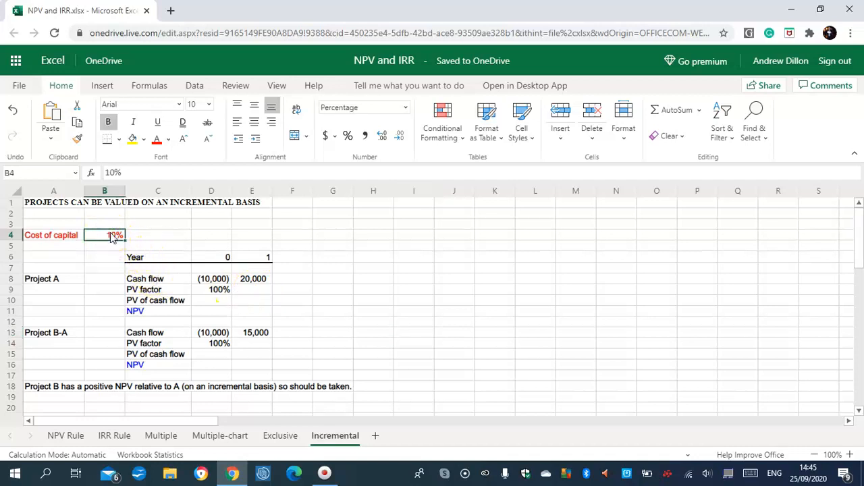
pyautogui.click(255, 291)
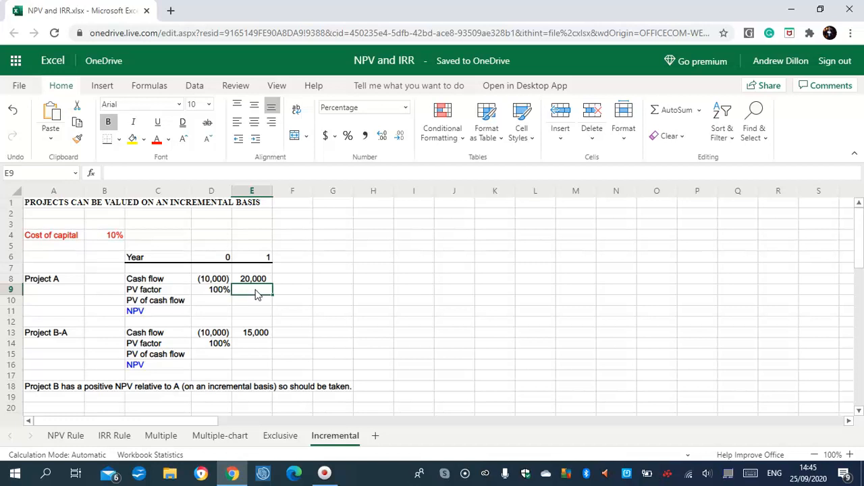
pyautogui.write('=D9/(')
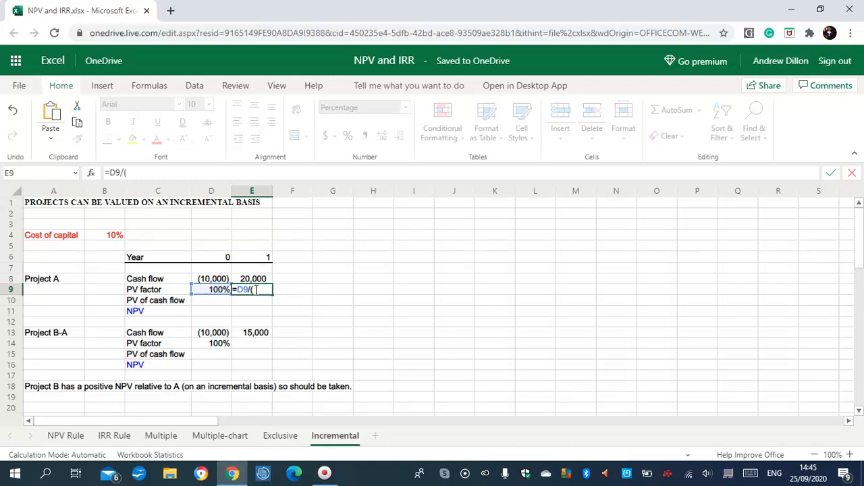
pyautogui.write('1+$B$4')
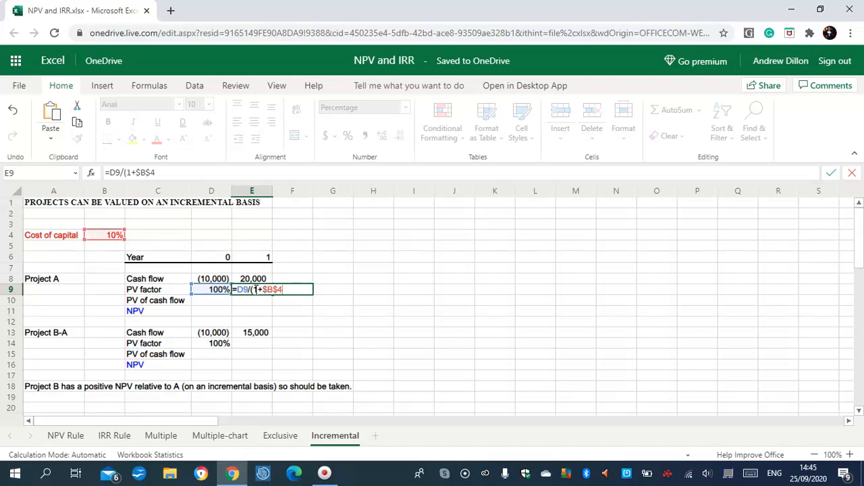
pyautogui.write(')')
pyautogui.press('Return')
# - Enter =D8*D9 in D10 as Project A's PV of cash flow and fill it across to E10
pyautogui.click(231, 306)
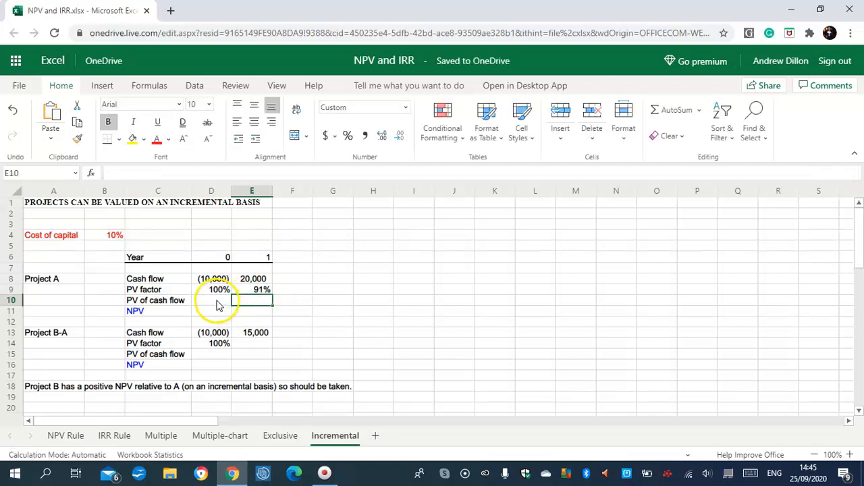
pyautogui.click(218, 303)
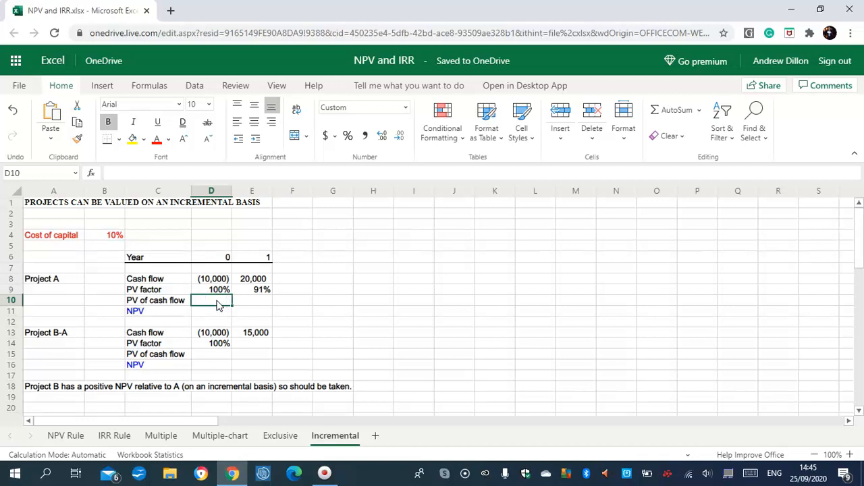
pyautogui.write('=D8*D9')
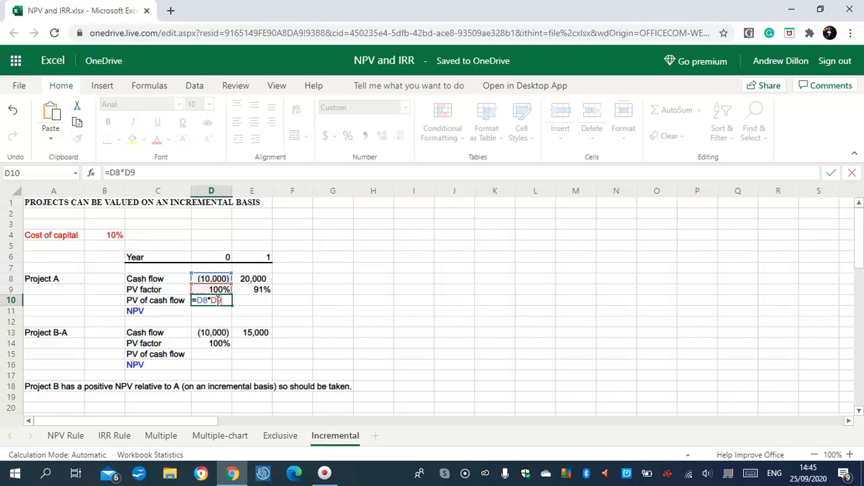
pyautogui.press('Return')
pyautogui.click(216, 300)
pyautogui.moveTo(232, 307); pyautogui.dragTo(248, 304)
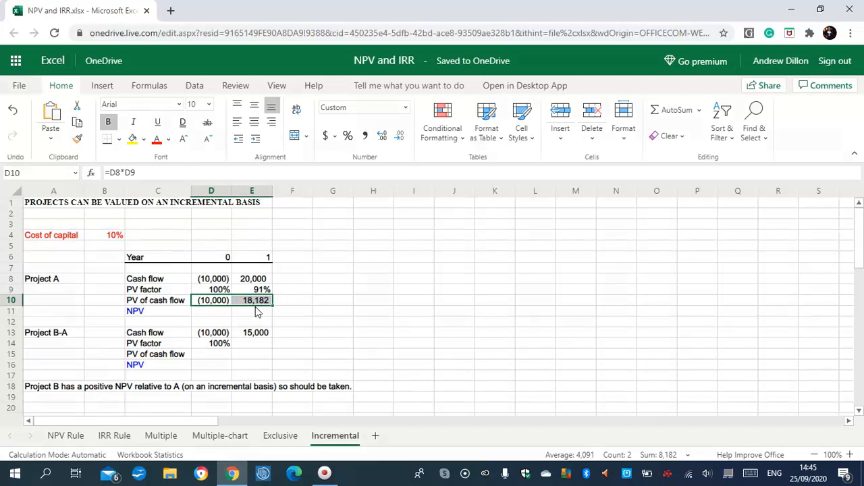
pyautogui.click(259, 302)
# - Calculate Project A's NPV in D11 with =D10+E10 and fill the formula across to E11
pyautogui.click(215, 311)
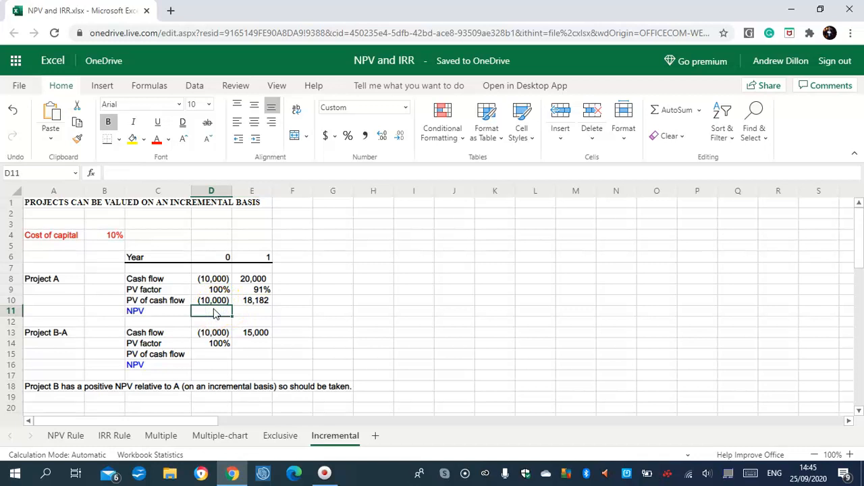
pyautogui.write('=D')
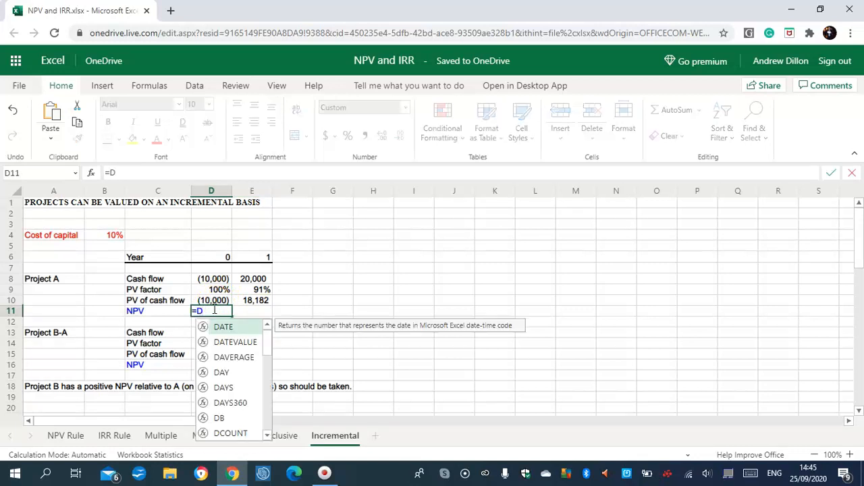
pyautogui.write('10+E10')
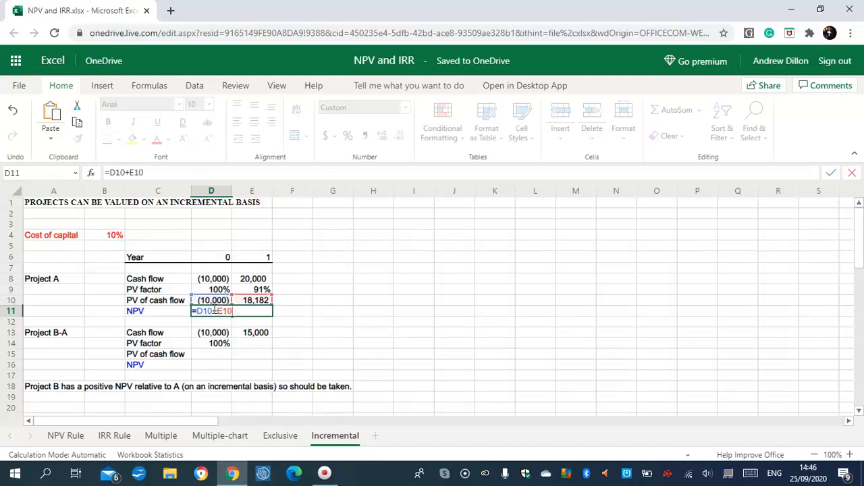
pyautogui.press('Return')
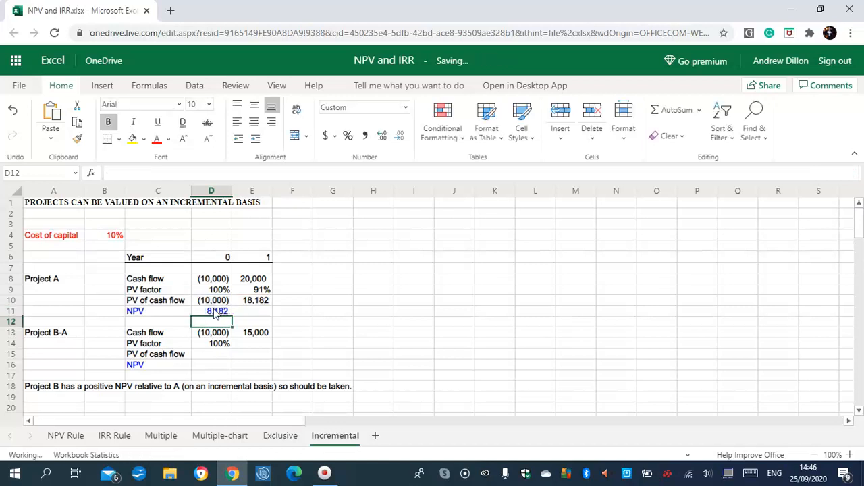
pyautogui.click(214, 311)
pyautogui.moveTo(232, 316); pyautogui.dragTo(253, 315)
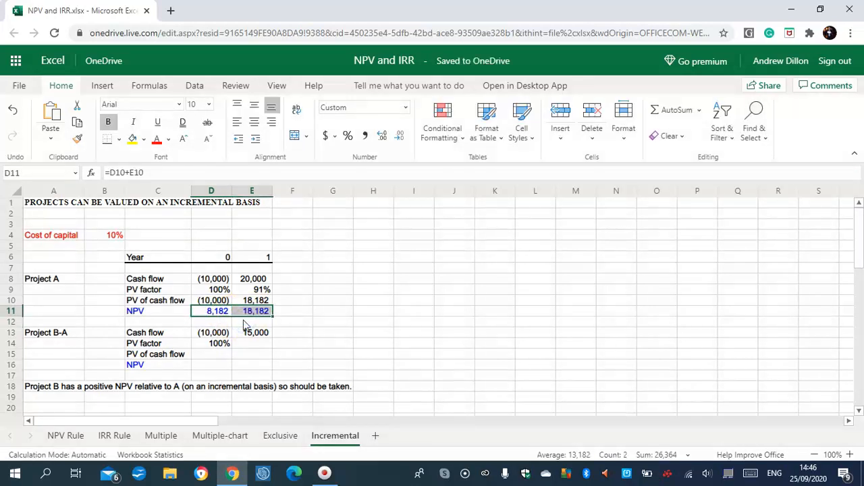
pyautogui.click(294, 314)
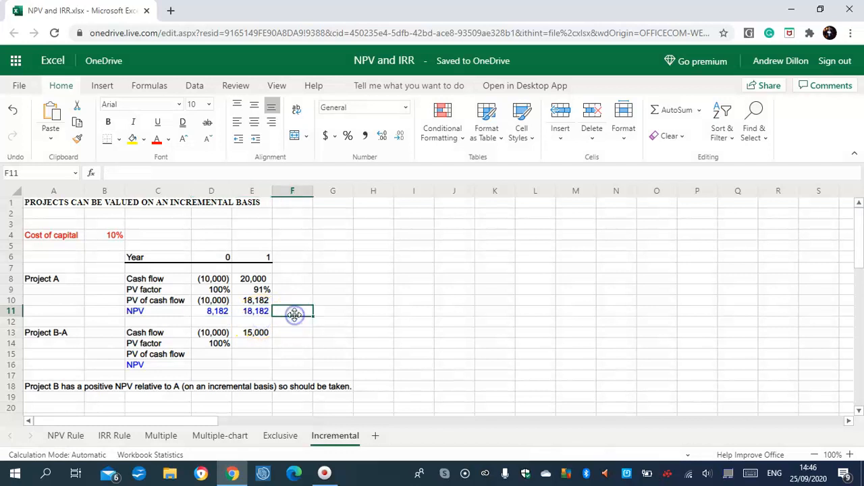
# - On the Exclusive sheet, fill Project A's NPV formula from D10 to E10 and clear the IRR formula copied into E11
pyautogui.click(280, 435)
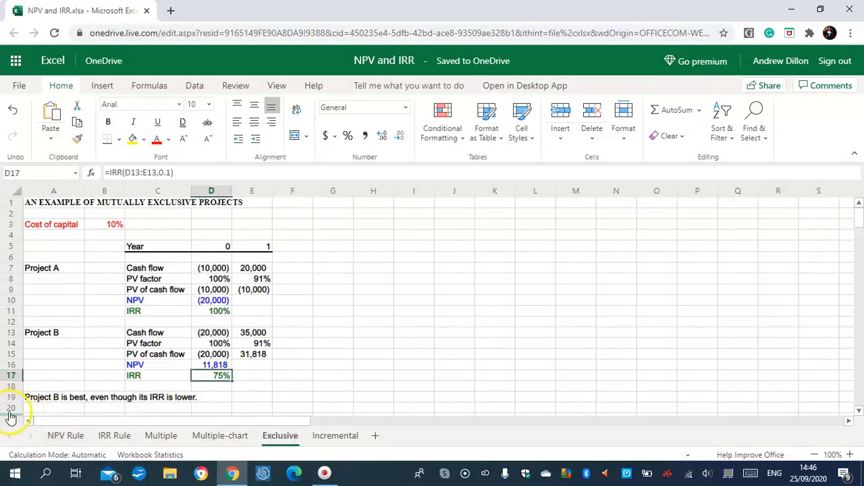
pyautogui.click(214, 301)
pyautogui.moveTo(232, 306); pyautogui.dragTo(251, 316)
pyautogui.click(222, 314)
pyautogui.click(254, 313)
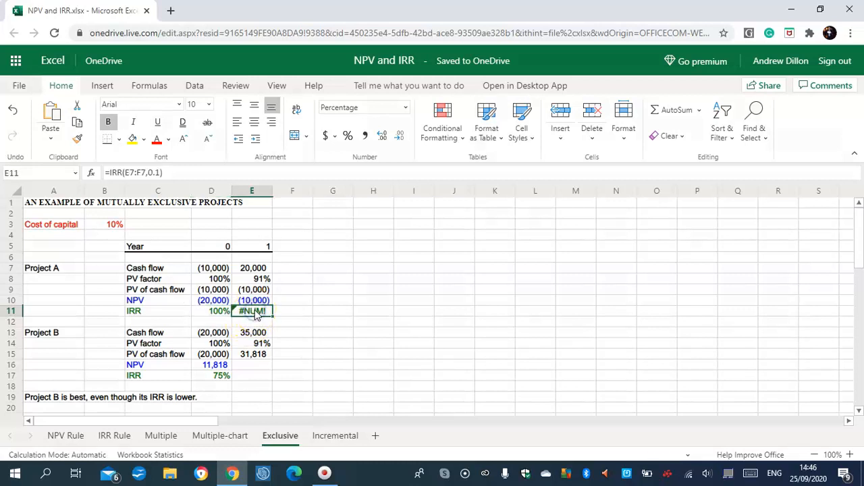
pyautogui.press('Delete')
# - Fill Project B's NPV formula from D16 across to E16
pyautogui.click(223, 365)
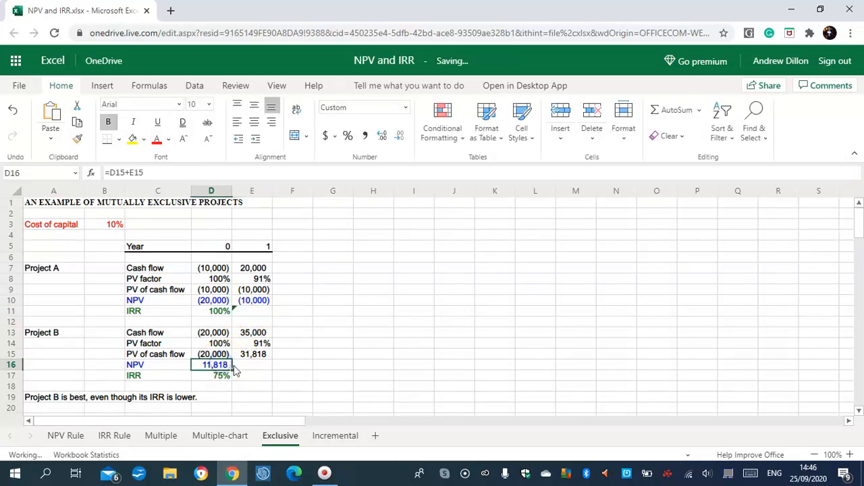
pyautogui.moveTo(233, 370); pyautogui.dragTo(241, 368)
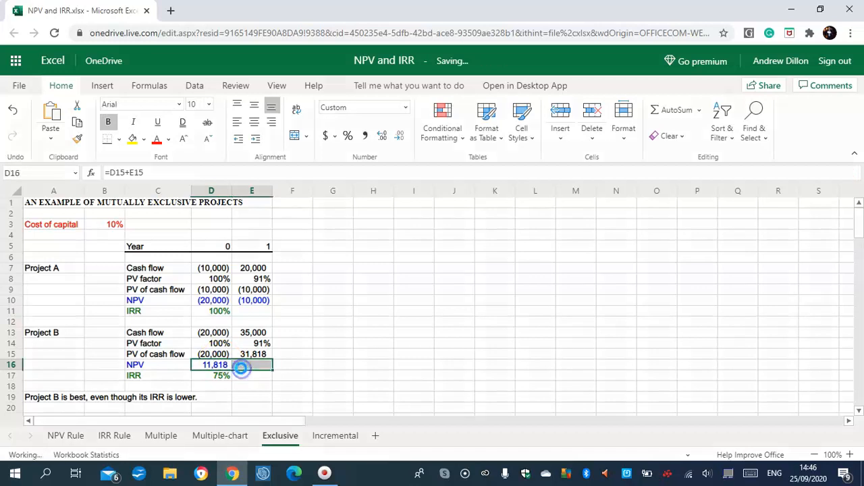
pyautogui.click(287, 363)
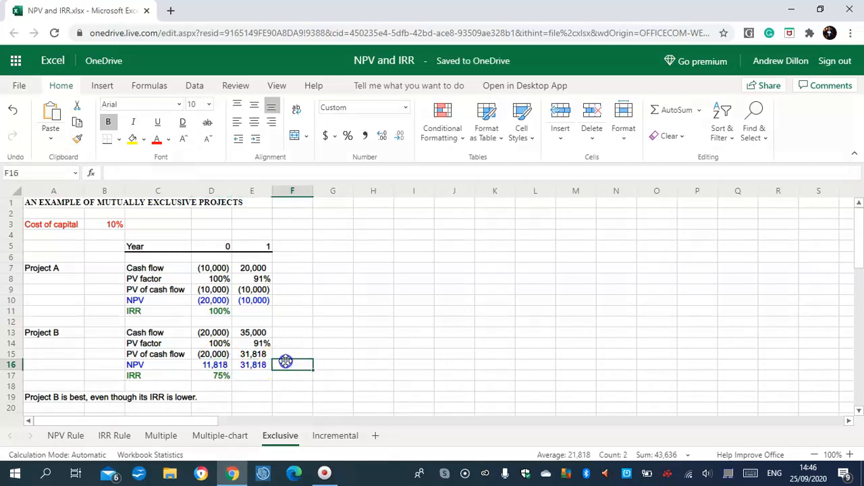
# - On the Incremental sheet, set Project B-A's year 1 PV factor in E14 to =D14/(1+$B$4)
pyautogui.click(332, 437)
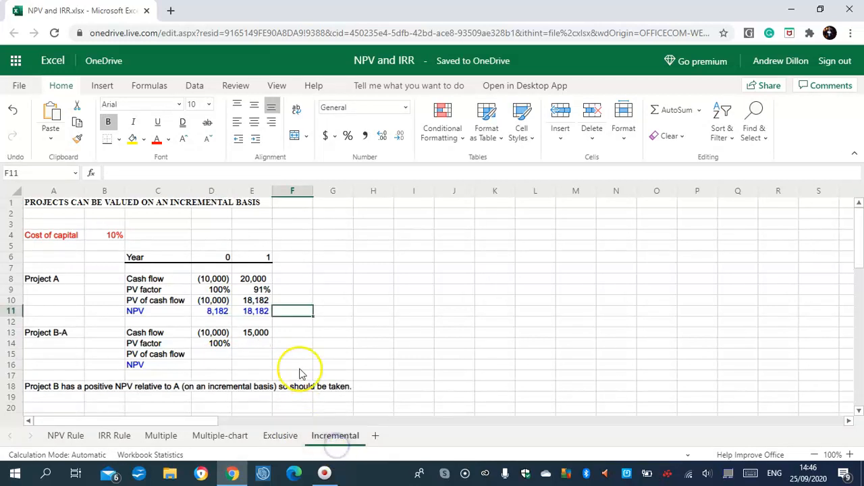
pyautogui.click(252, 341)
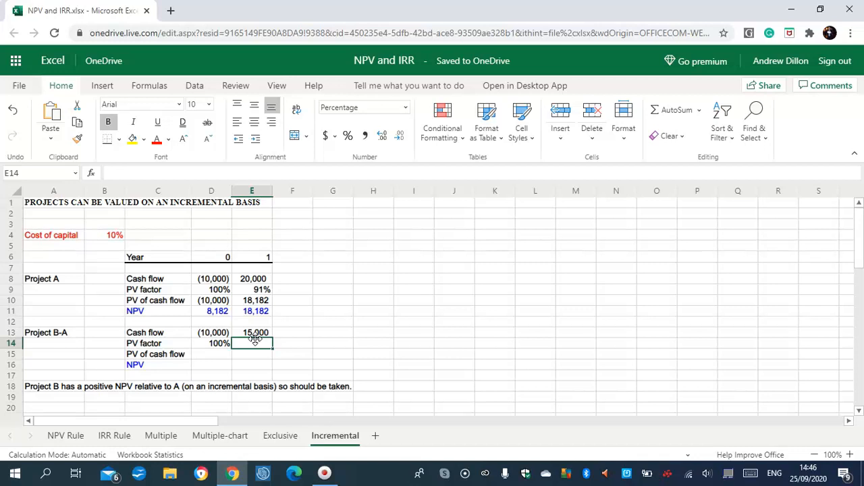
pyautogui.write('=D')
pyautogui.press('Left')
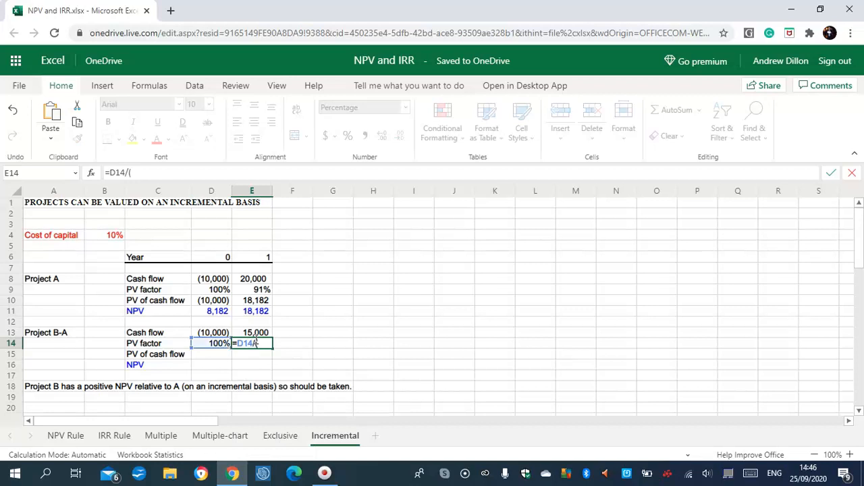
pyautogui.write('/(1+$B$4')
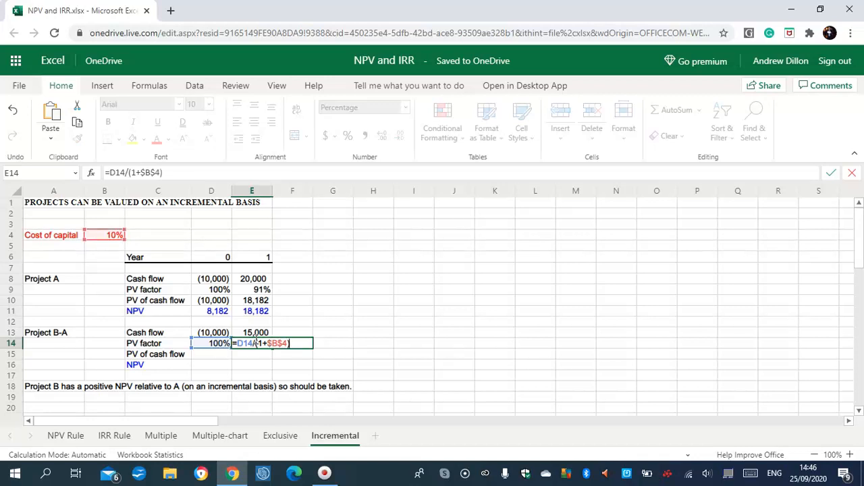
pyautogui.write(')')
pyautogui.press('Return')
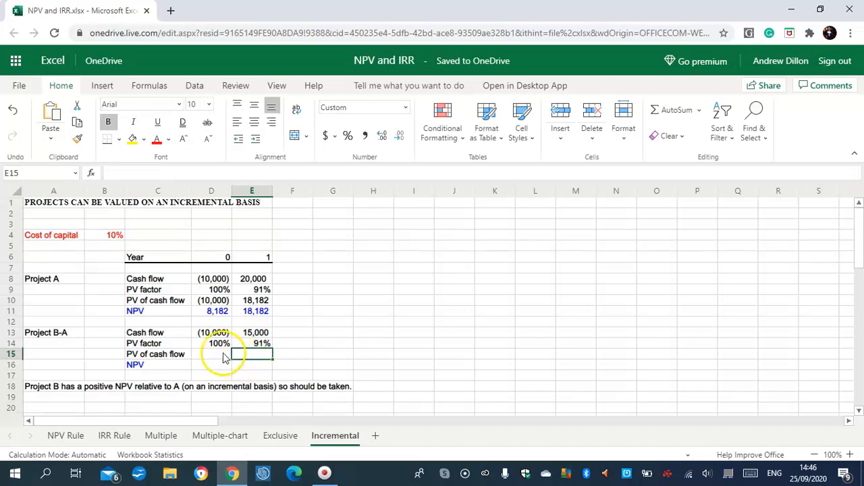
# - Enter =D13*D14 in D15 as Project B-A's PV of cash flow and fill it across to E15
pyautogui.scroll(-2, 858, 257)
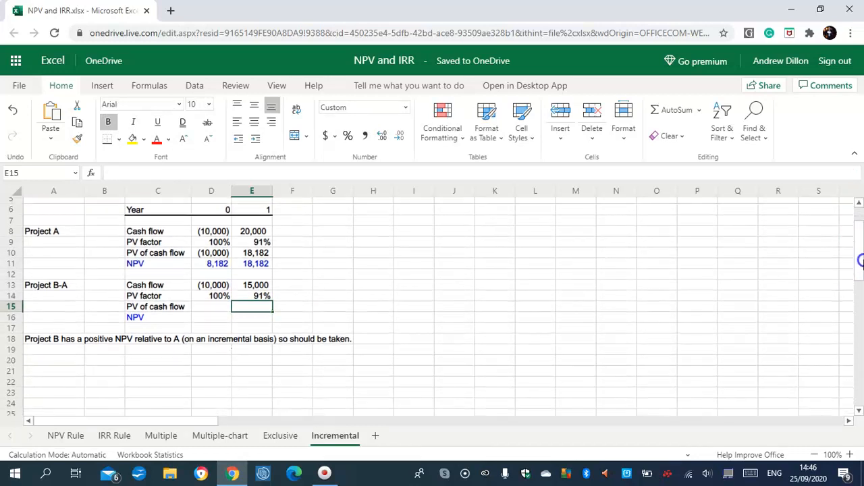
pyautogui.click(213, 308)
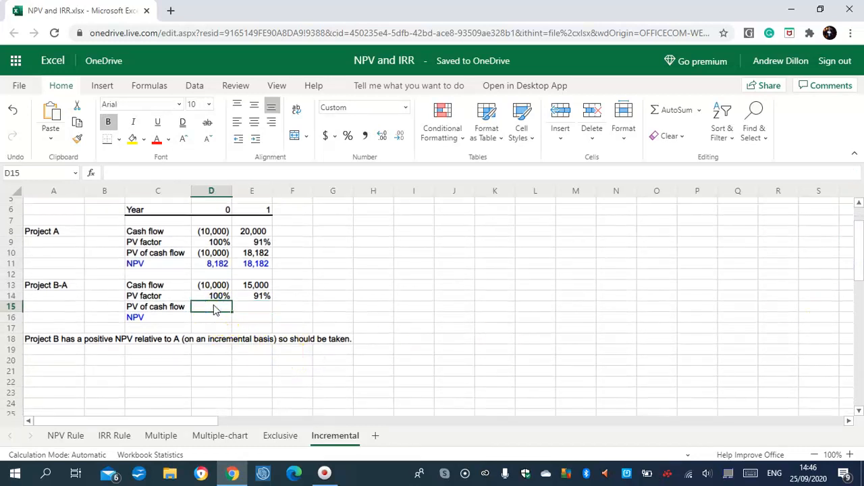
pyautogui.write('=D13*D14')
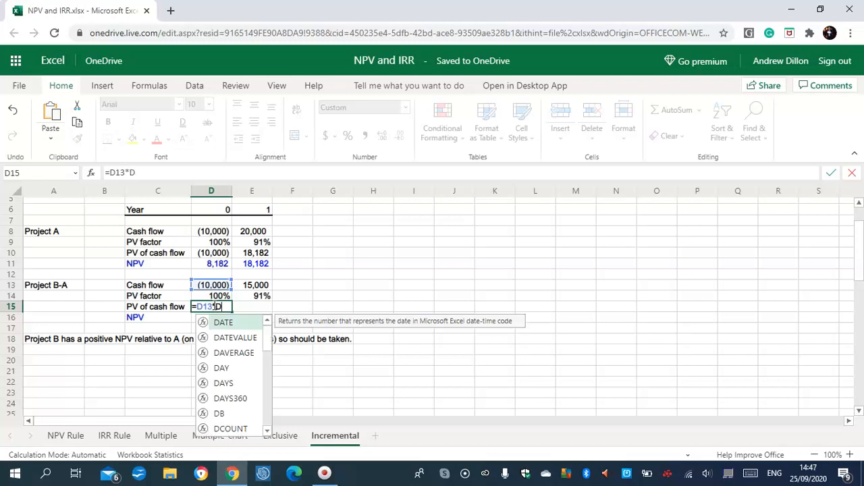
pyautogui.press('Return')
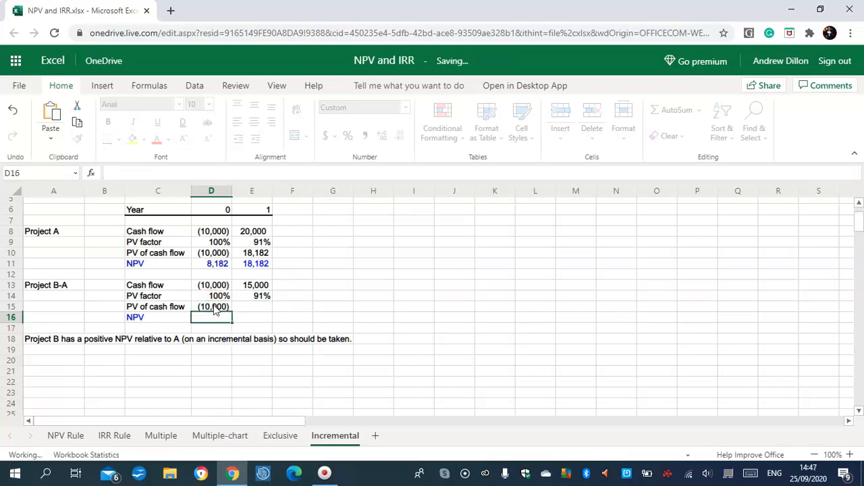
pyautogui.click(215, 307)
pyautogui.moveTo(232, 312); pyautogui.dragTo(244, 317)
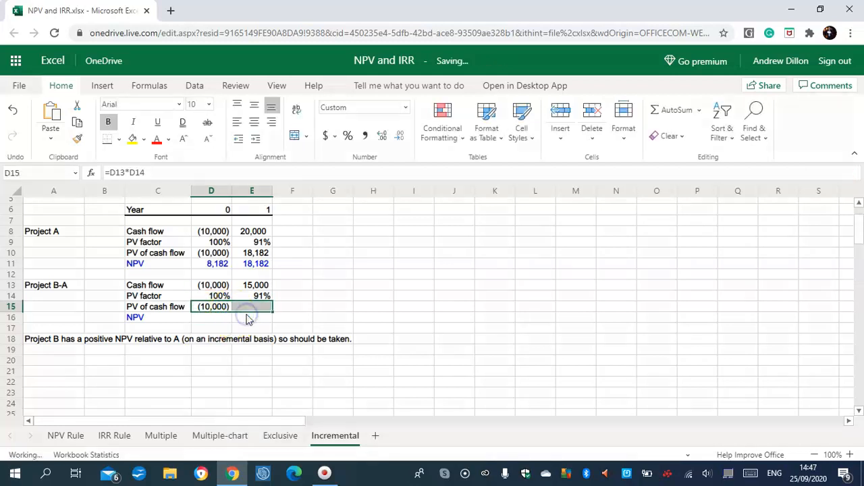
# - Calculate Project B-A's NPV in D16 with =D15+E15 and fill the formula across to E16
pyautogui.click(207, 319)
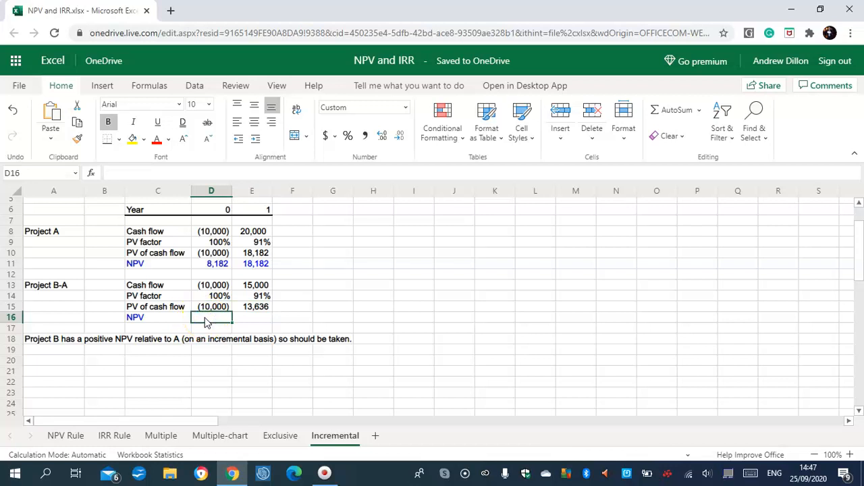
pyautogui.write('=D')
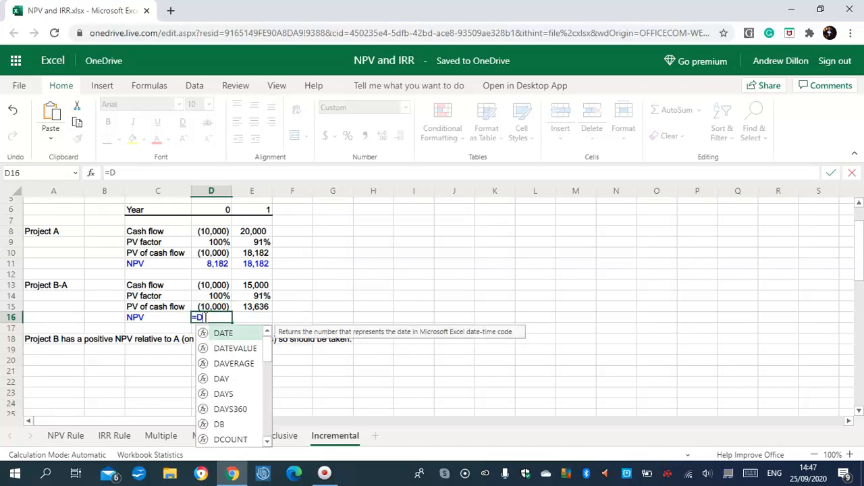
pyautogui.write('15+E15')
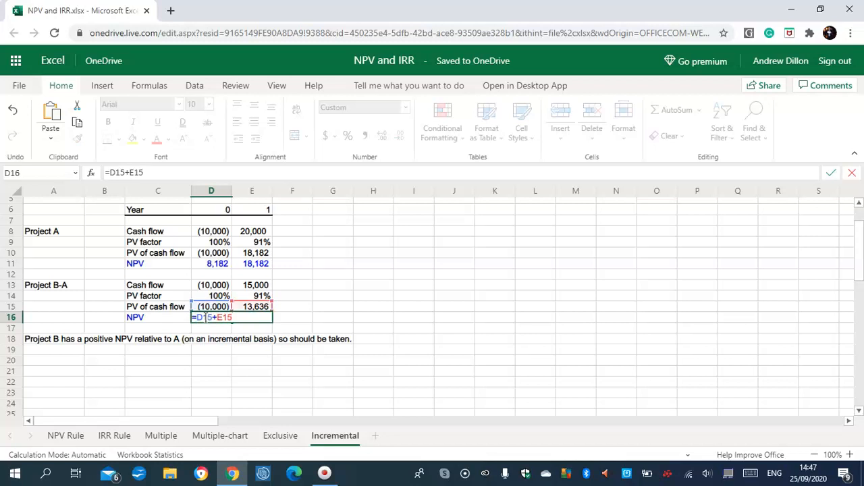
pyautogui.press('Return')
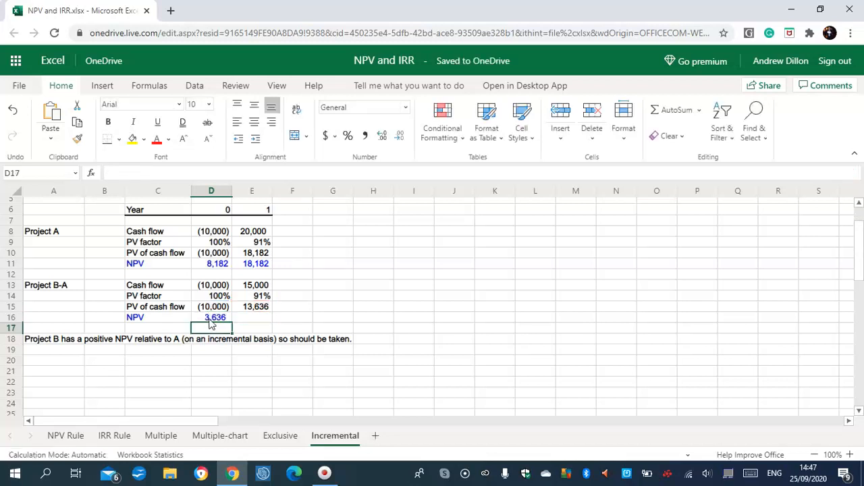
pyautogui.click(212, 321)
pyautogui.moveTo(232, 322); pyautogui.dragTo(247, 330)
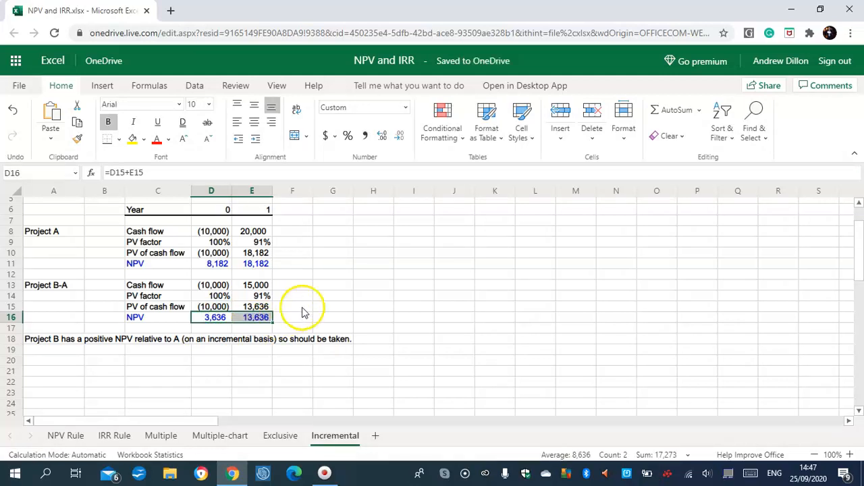
pyautogui.click(302, 308)
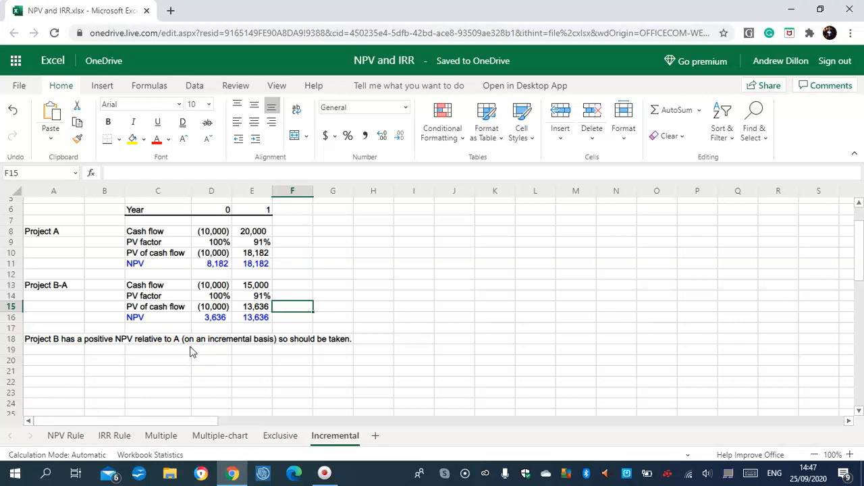
# - Return to the NPV Rule sheet and review its capital budgeting example from the beginning
pyautogui.moveTo(861, 255); pyautogui.dragTo(861, 215)
pyautogui.click(68, 437)
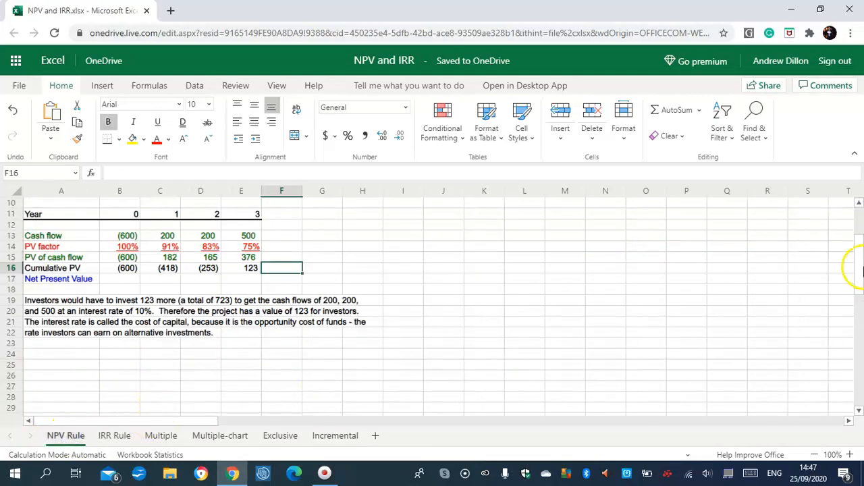
pyautogui.scroll(3, 860, 255)
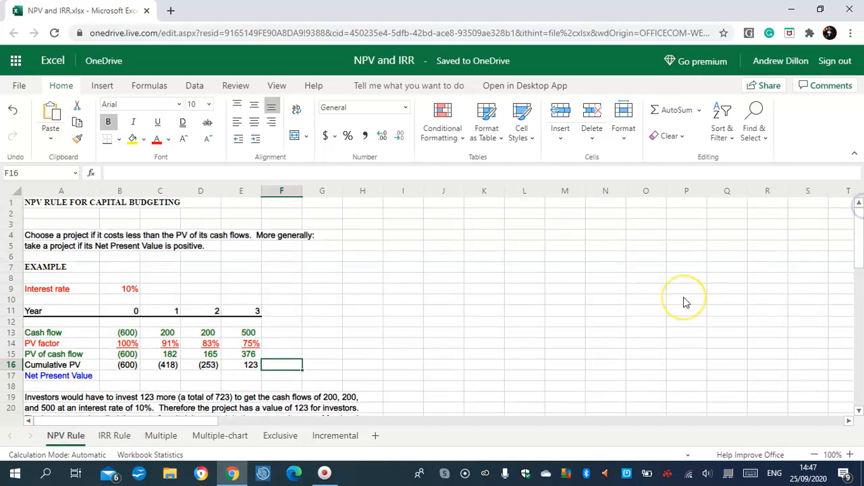